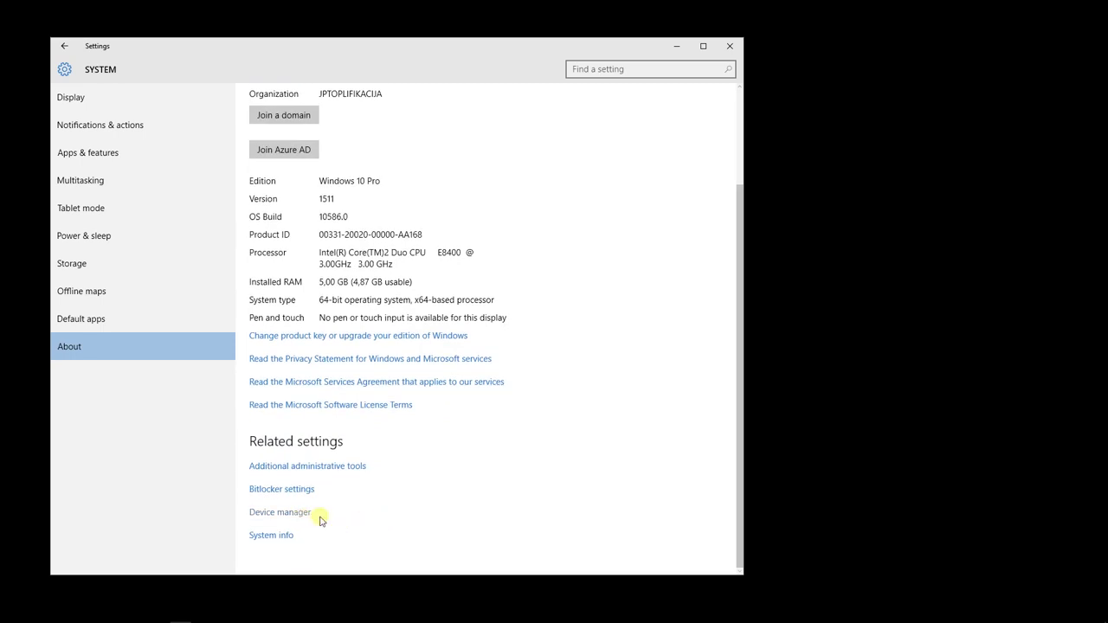
Open the Services console from the additional administrative tools and enlarge its window to show the full service list.
left_click(347, 468)
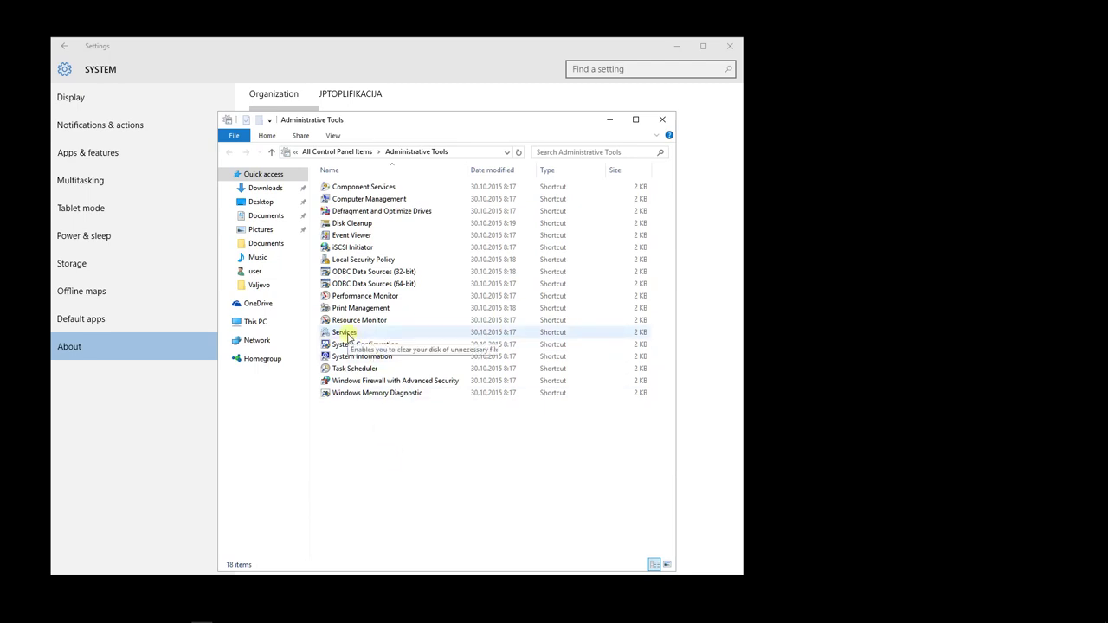
left_click_drag(346, 335, 483, 384)
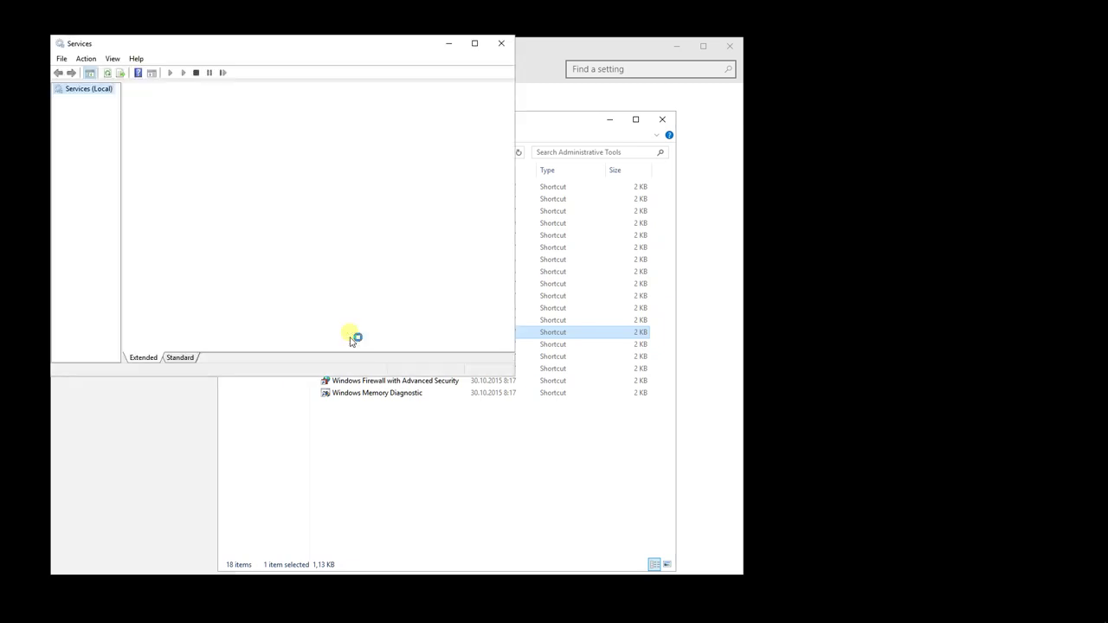
left_click_drag(511, 372, 840, 567)
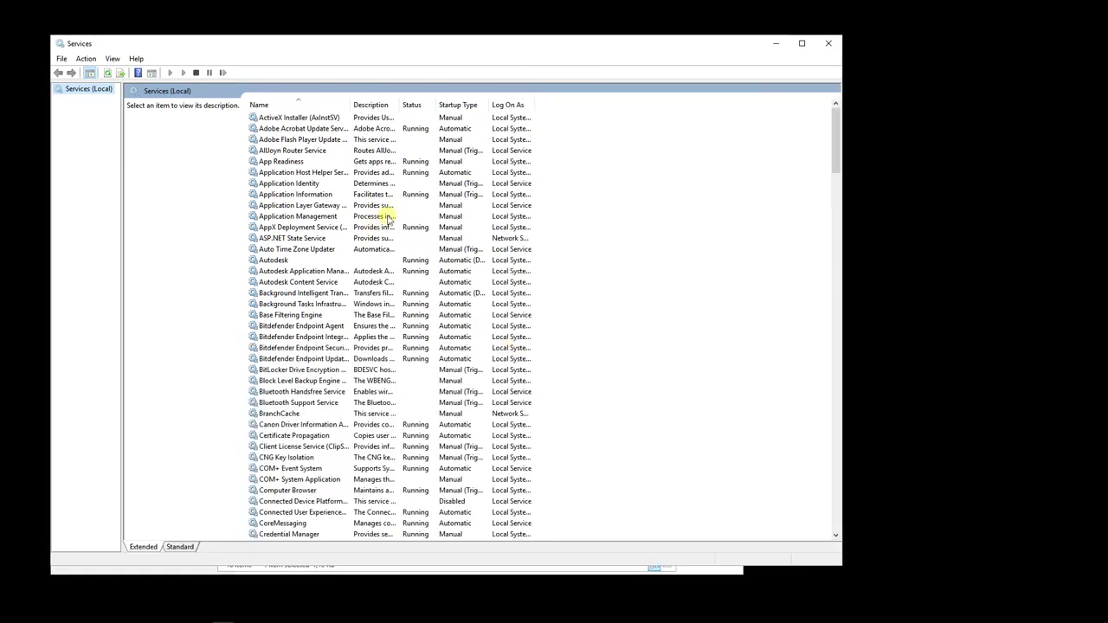
Set the Adobe Acrobat Update Service startup type to Disabled, apply it, and stop the service.
left_click(290, 130)
double_click(290, 130)
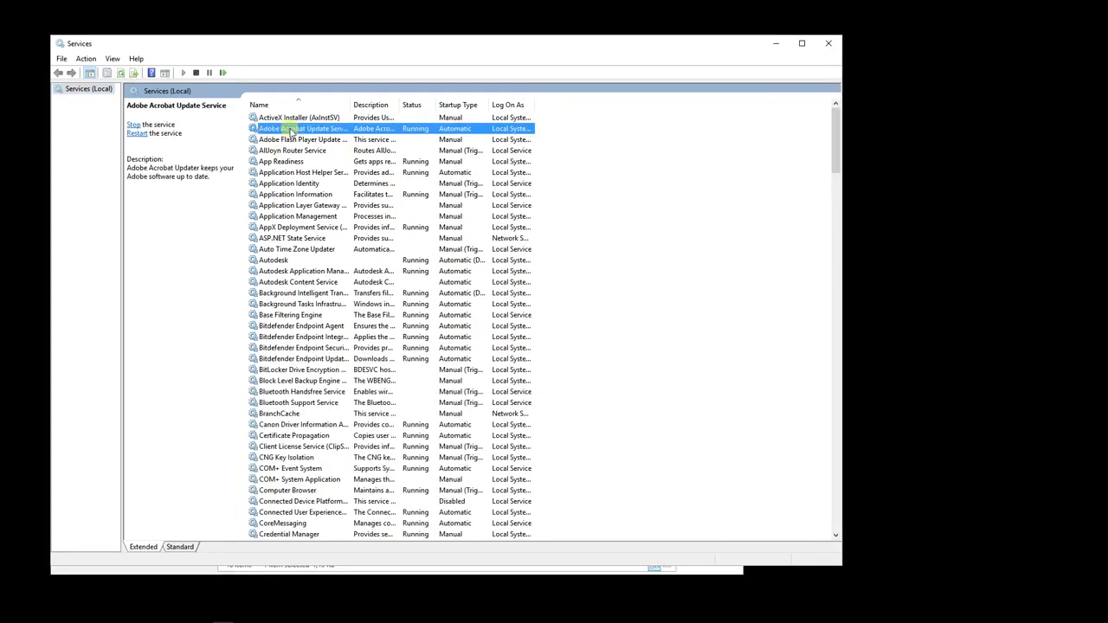
left_click(541, 299)
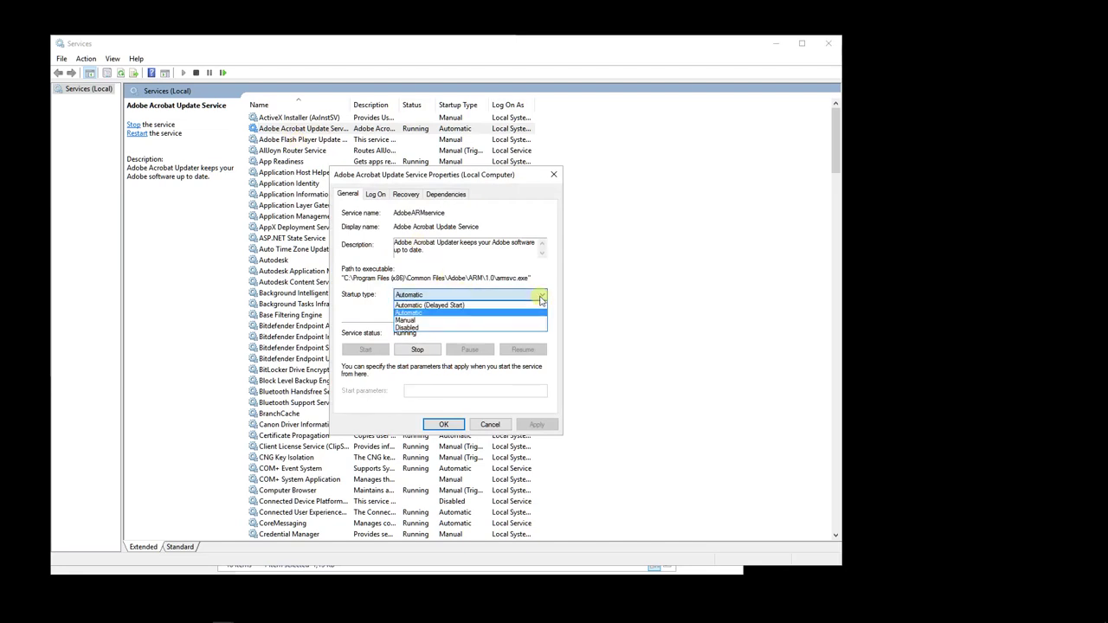
left_click(507, 326)
left_click(533, 428)
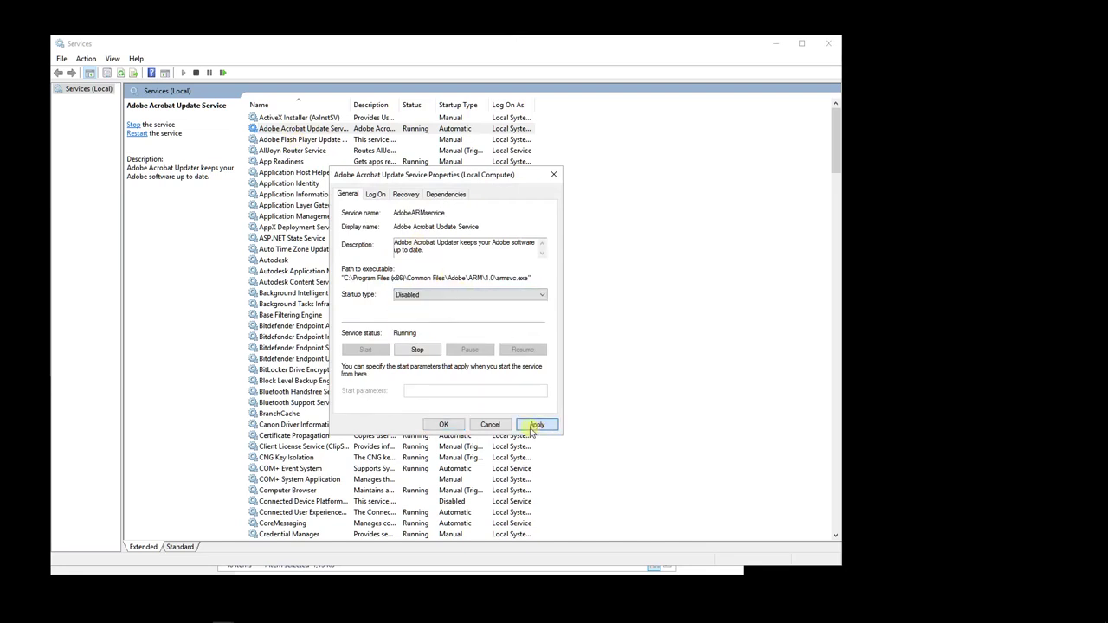
left_click(418, 351)
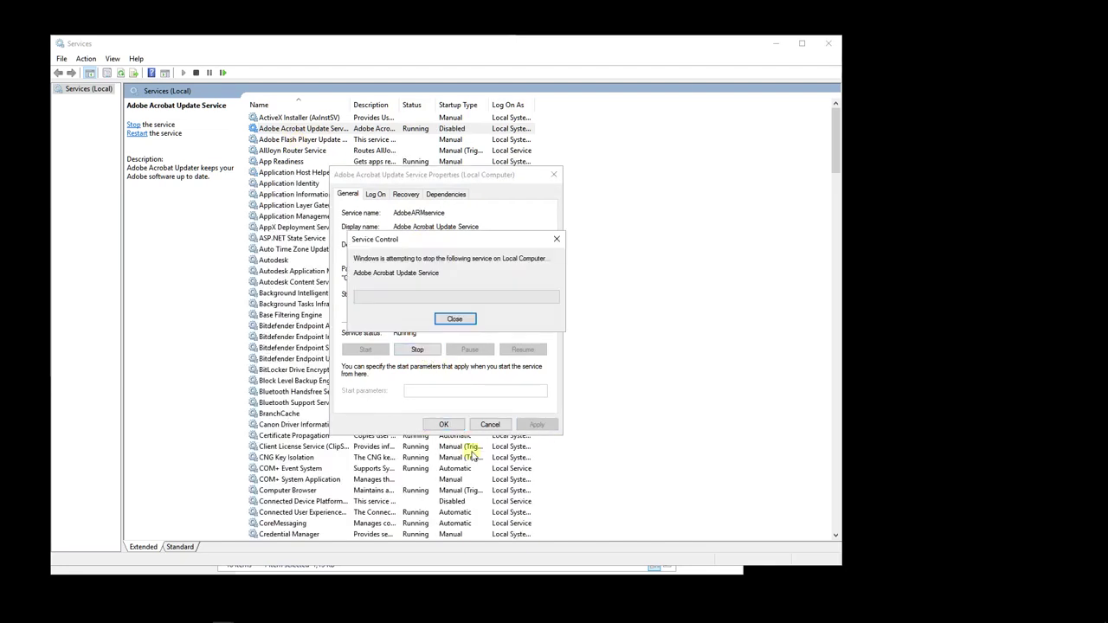
left_click(443, 424)
Review the App Readiness and Computer Browser services and their descriptions.
left_click(408, 163)
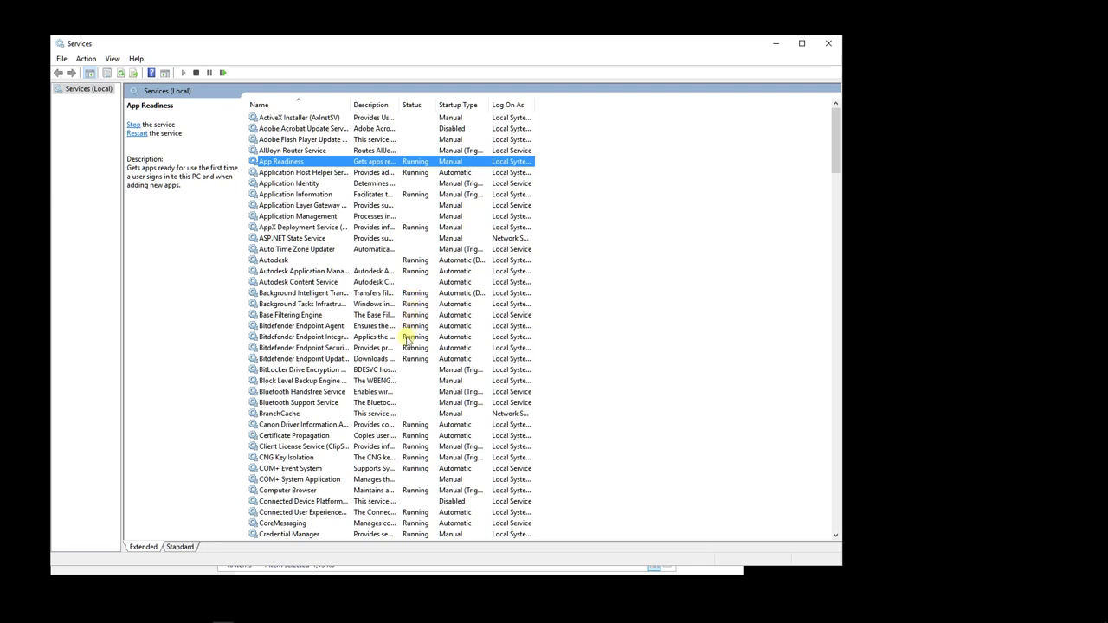
scroll(405, 445, "down", 1)
scroll(403, 440, "up", 1)
scroll(403, 424, "down", 1)
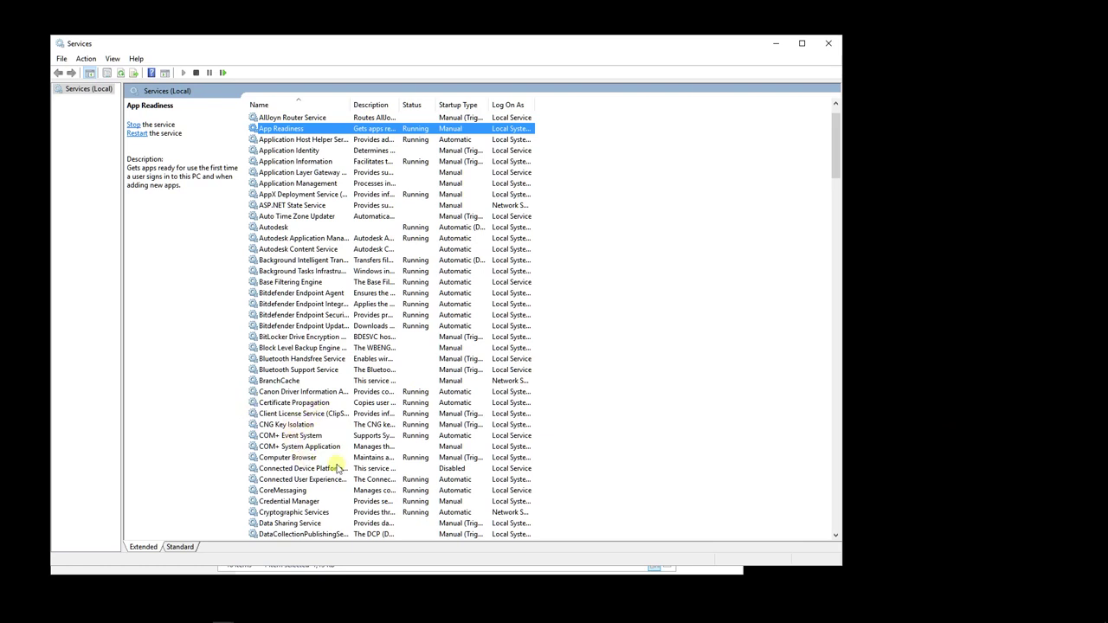
left_click(400, 459)
scroll(415, 441, "down", 4)
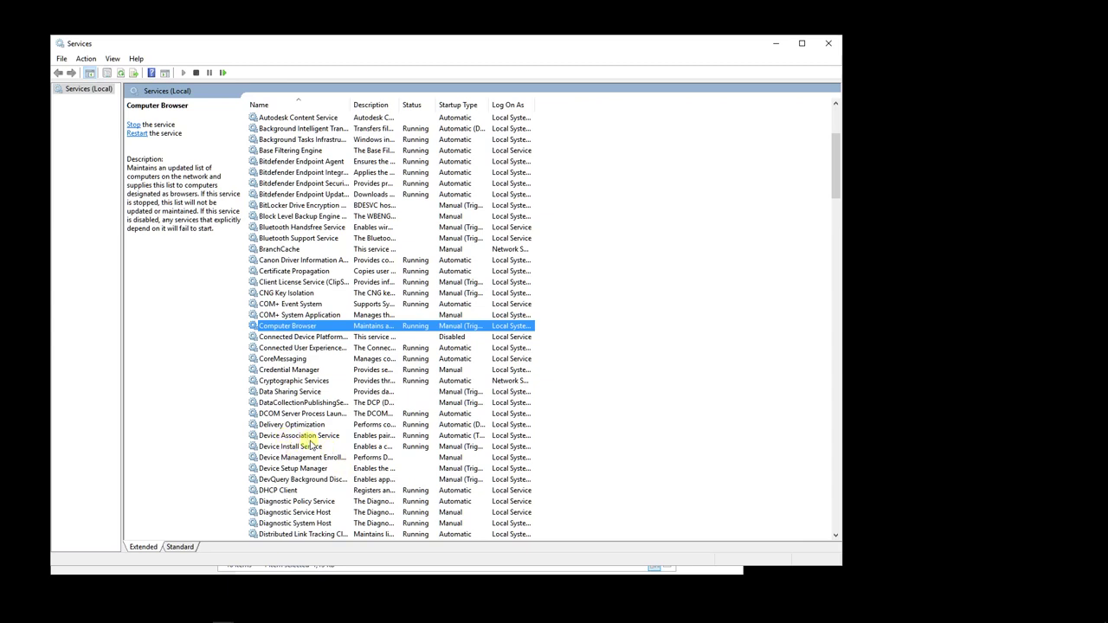
Set the Delivery Optimization service's startup type to Disabled, apply it, and stop the service.
scroll(310, 444, "down", 1)
left_click(298, 393)
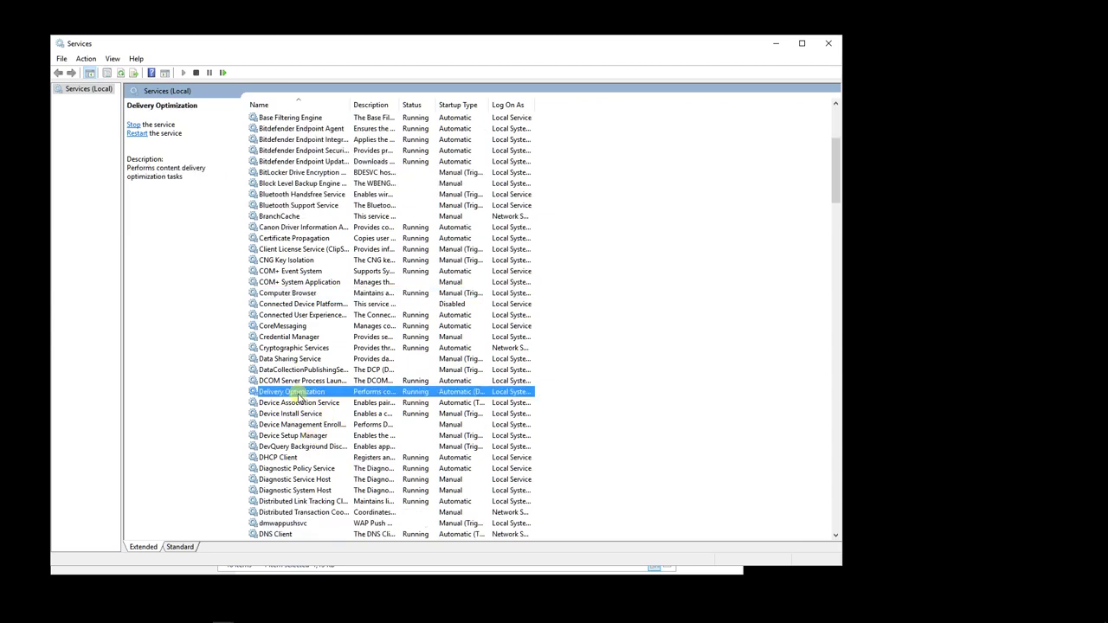
double_click(298, 393)
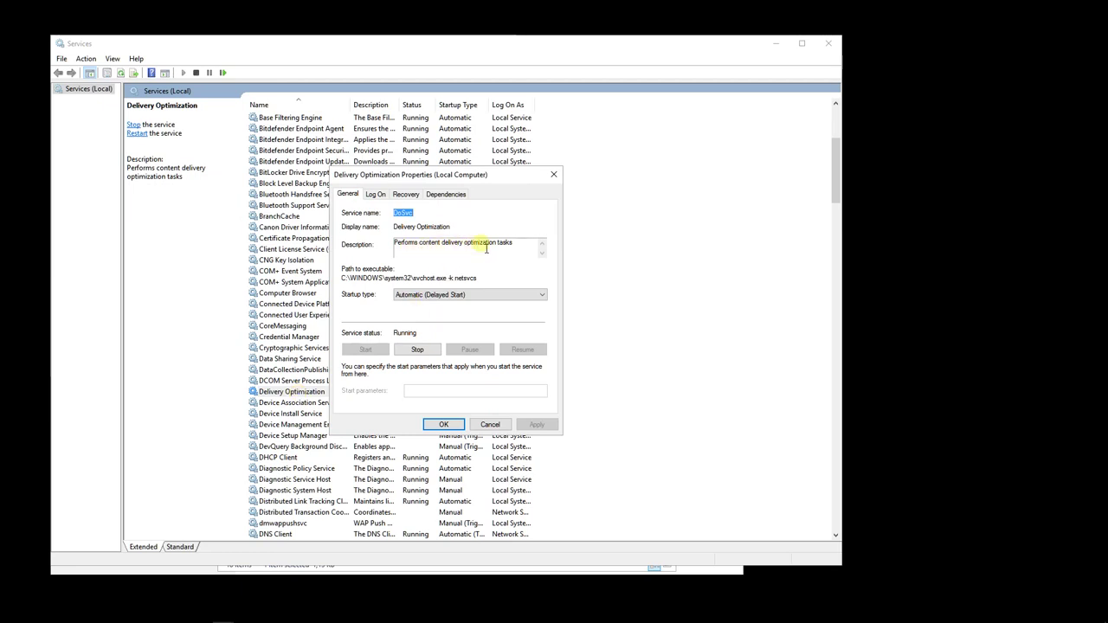
left_click(539, 294)
left_click(479, 327)
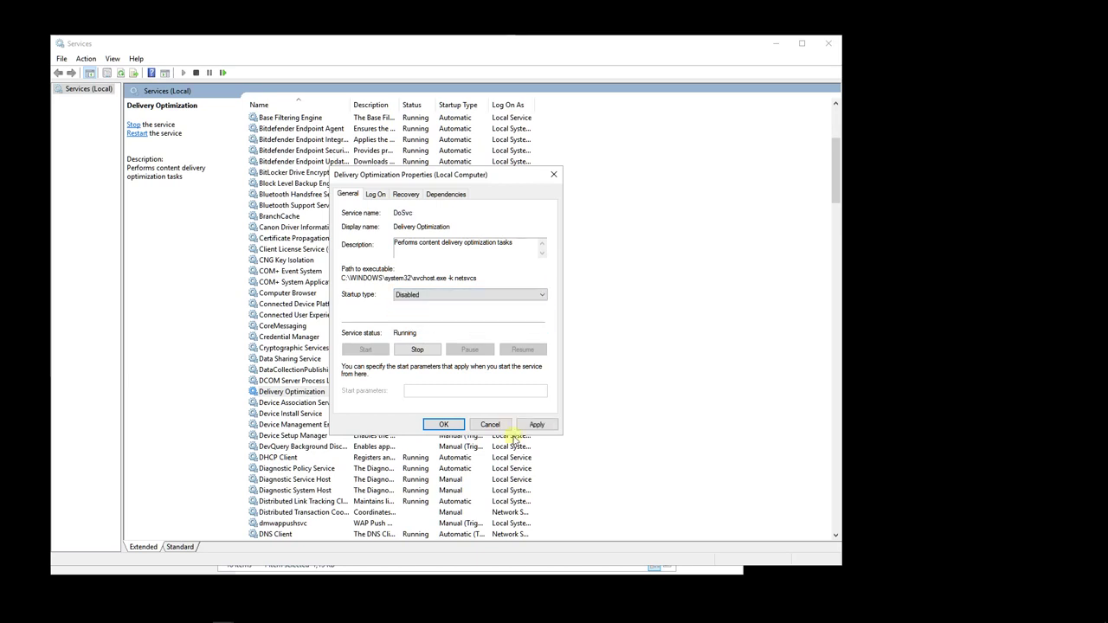
left_click(528, 424)
left_click(418, 350)
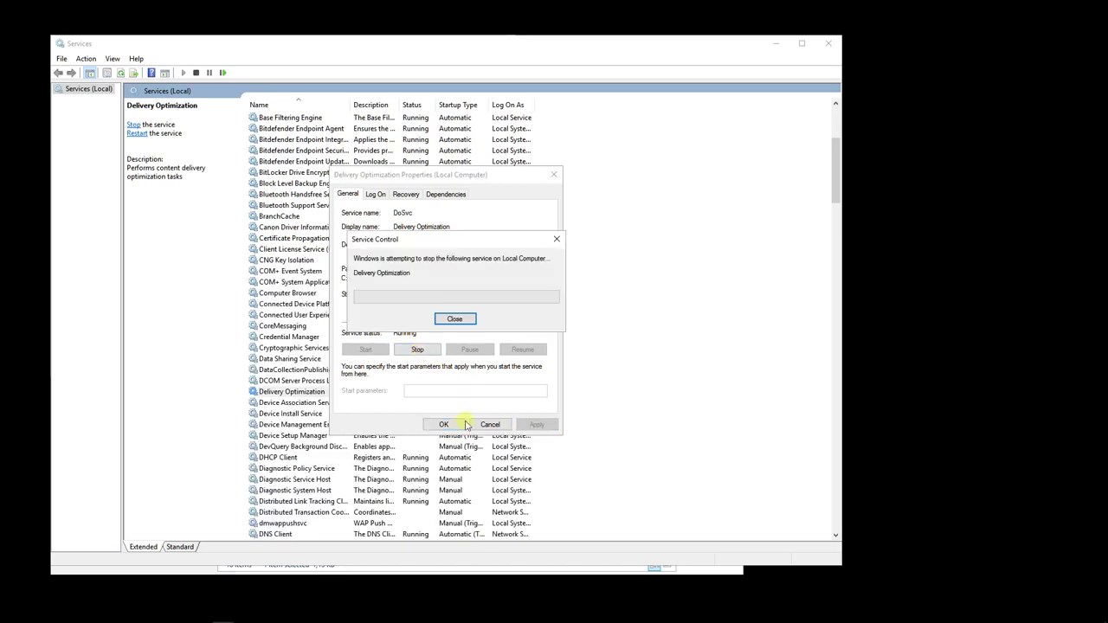
left_click(443, 424)
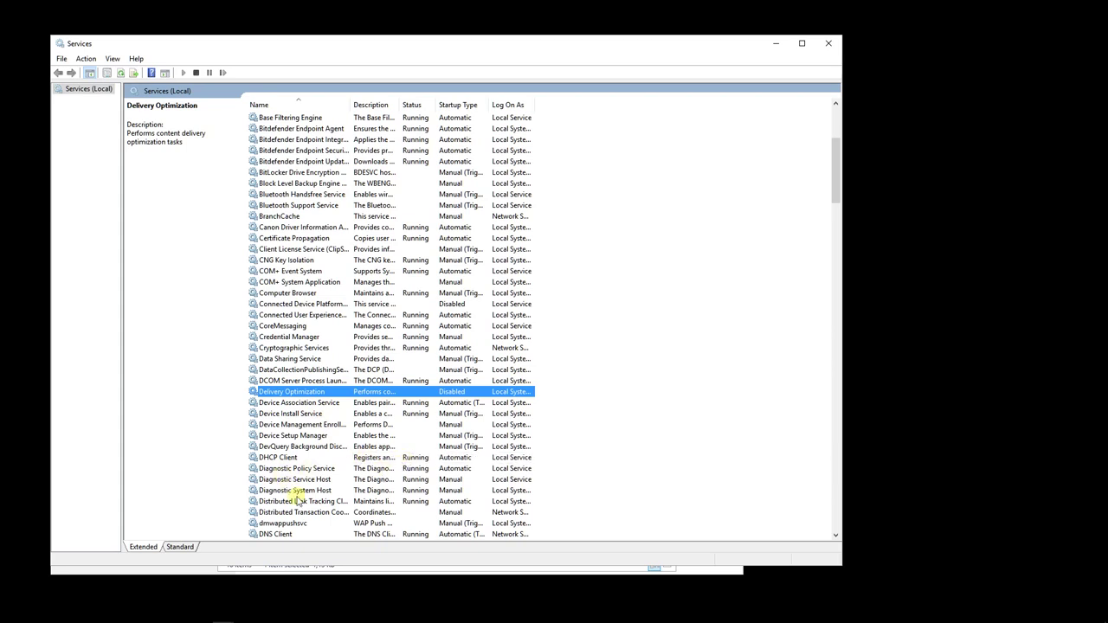
Read the Geolocation Service description, then set its startup type to Disabled and stop the service.
scroll(330, 518, "down", 7)
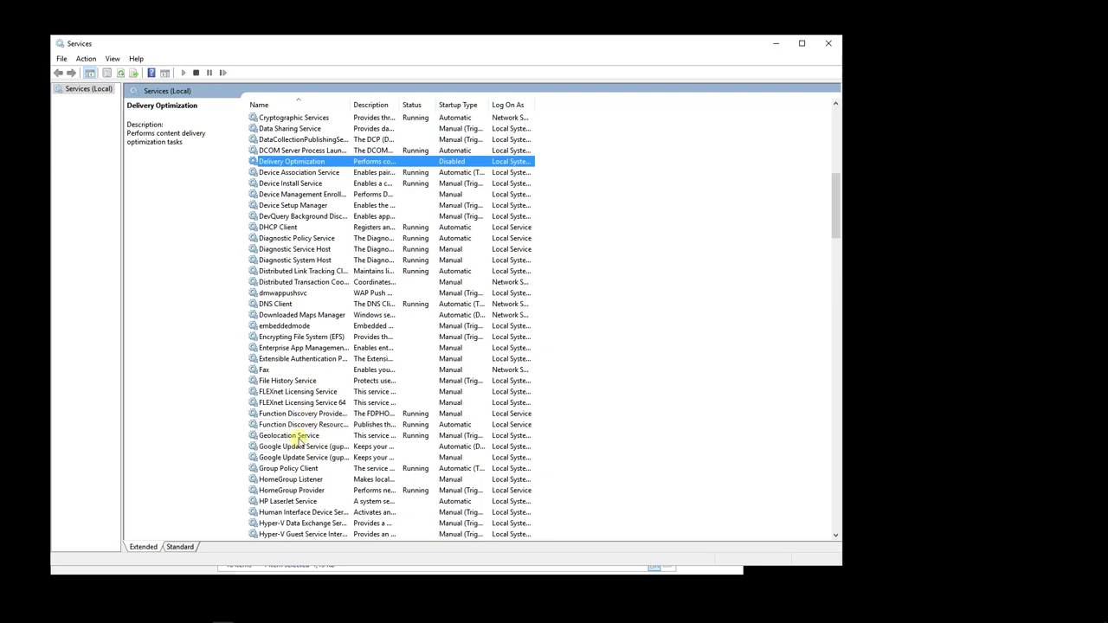
left_click(298, 438)
double_click(299, 437)
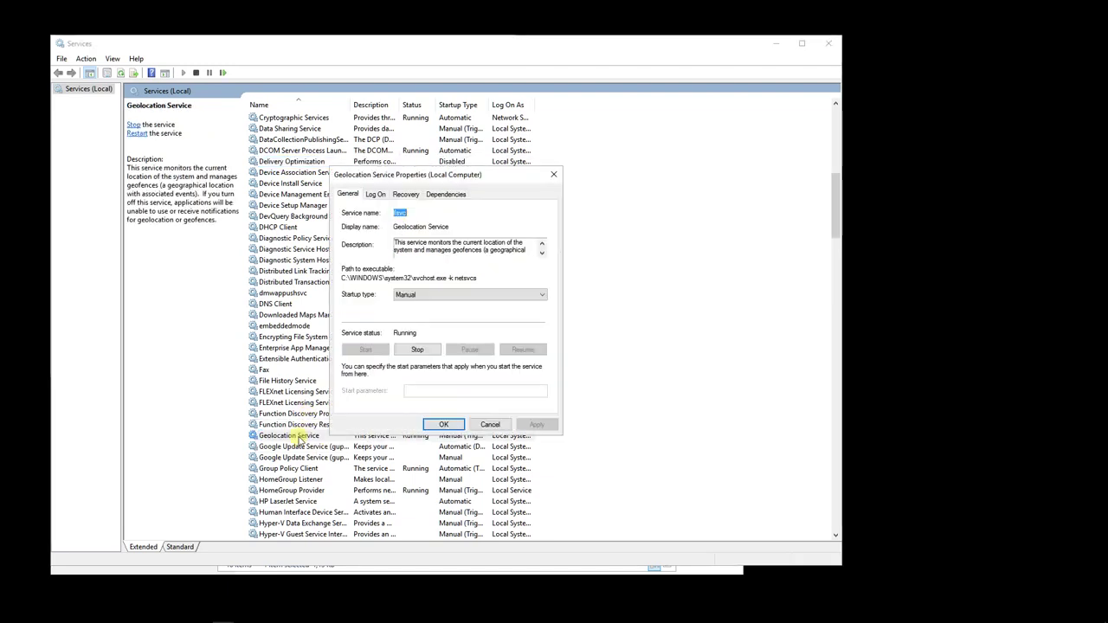
left_click(485, 251)
left_click(543, 252)
left_click(543, 251)
left_click(543, 252)
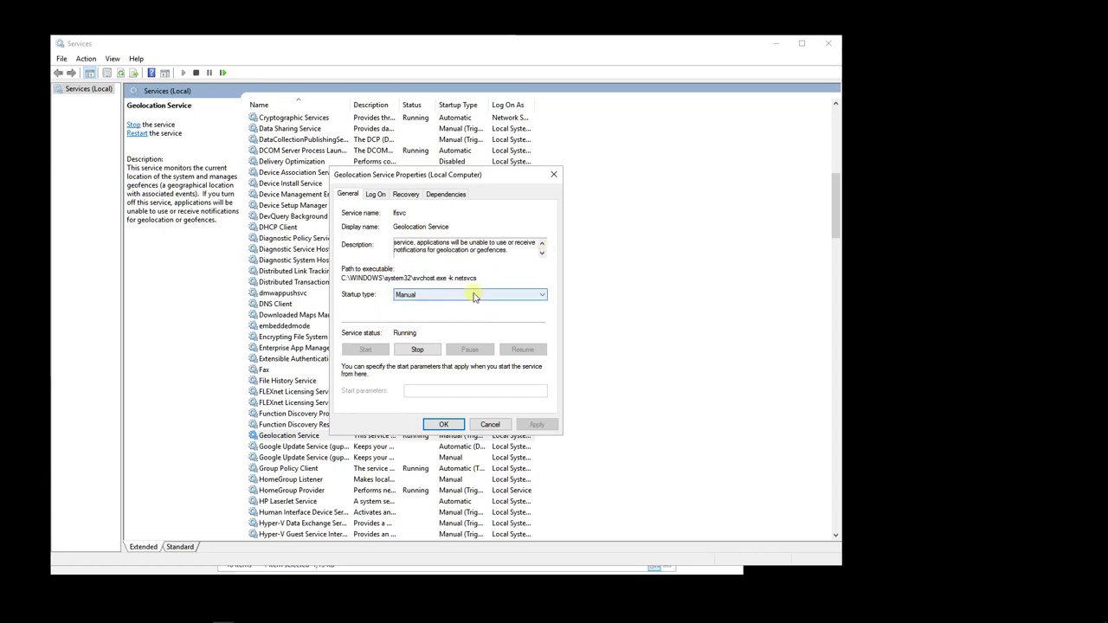
left_click(539, 297)
left_click(479, 326)
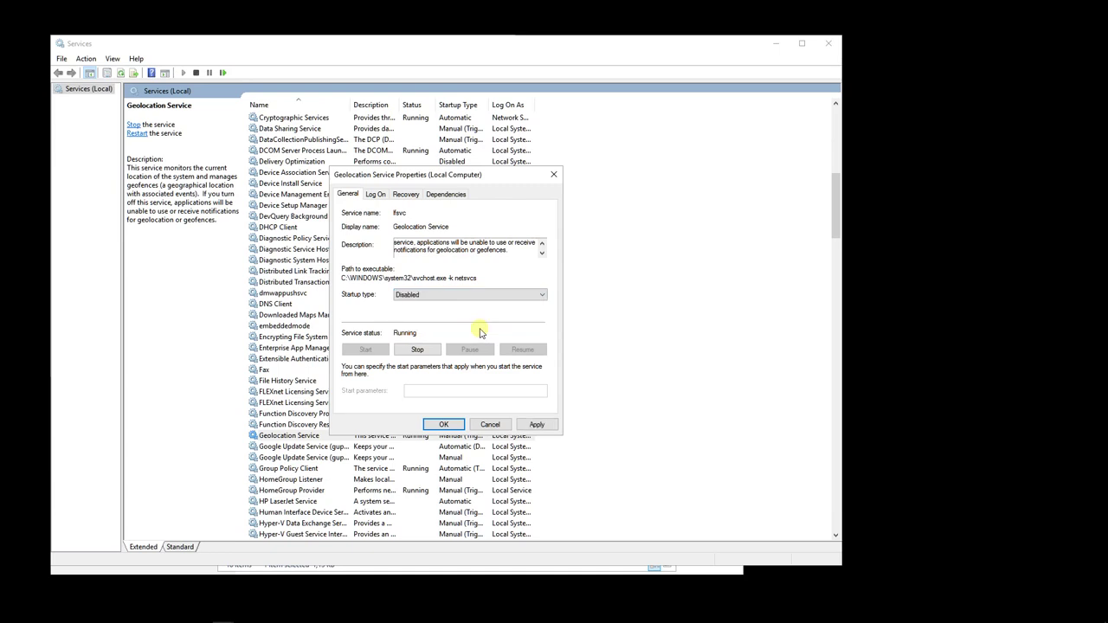
left_click(537, 424)
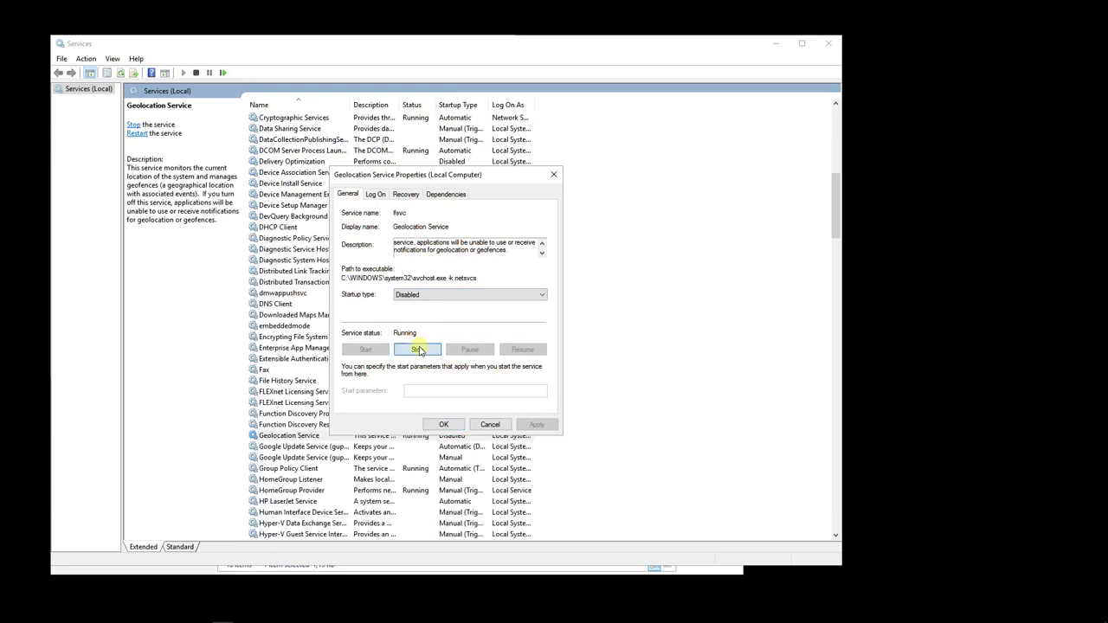
left_click(416, 349)
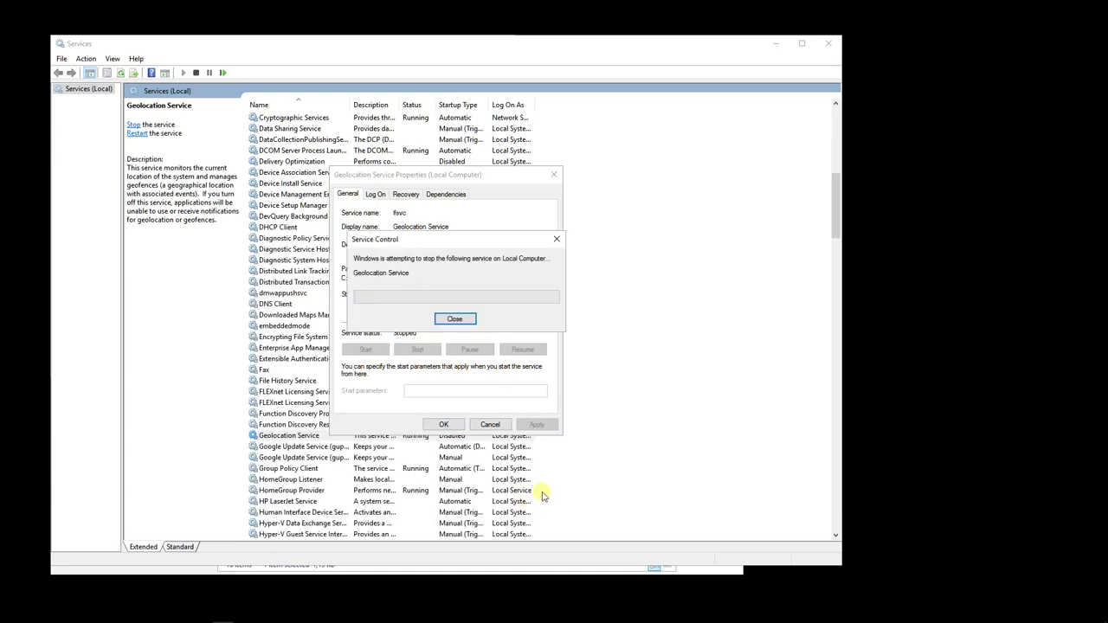
left_click(443, 424)
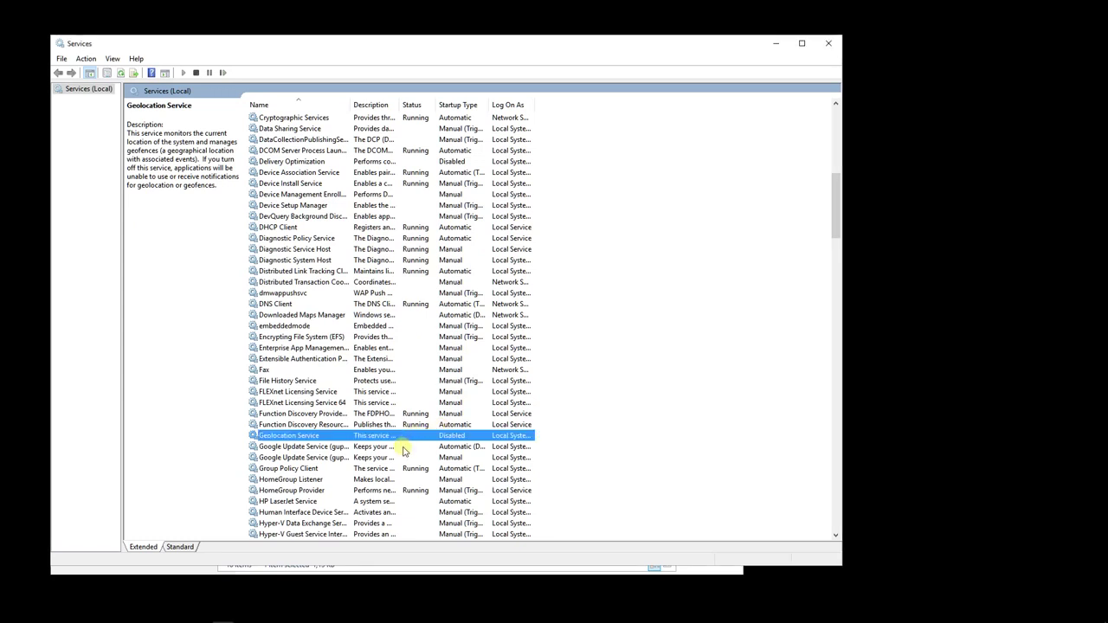
Set the IP Helper service's startup type to Disabled, apply it, and stop the service.
scroll(402, 448, "down", 2)
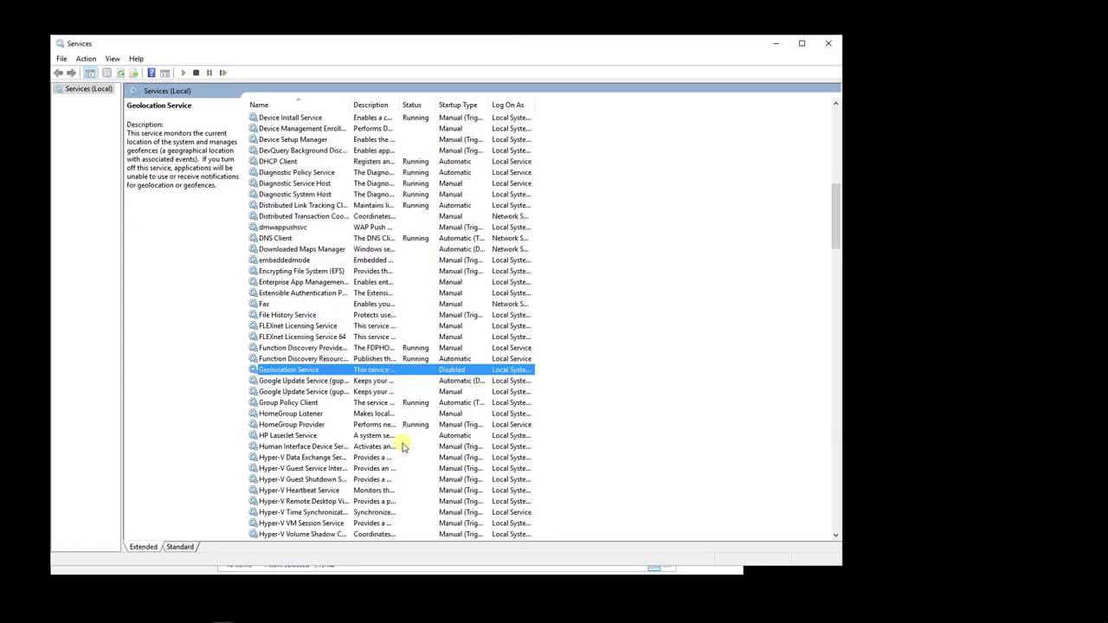
scroll(403, 446, "down", 3)
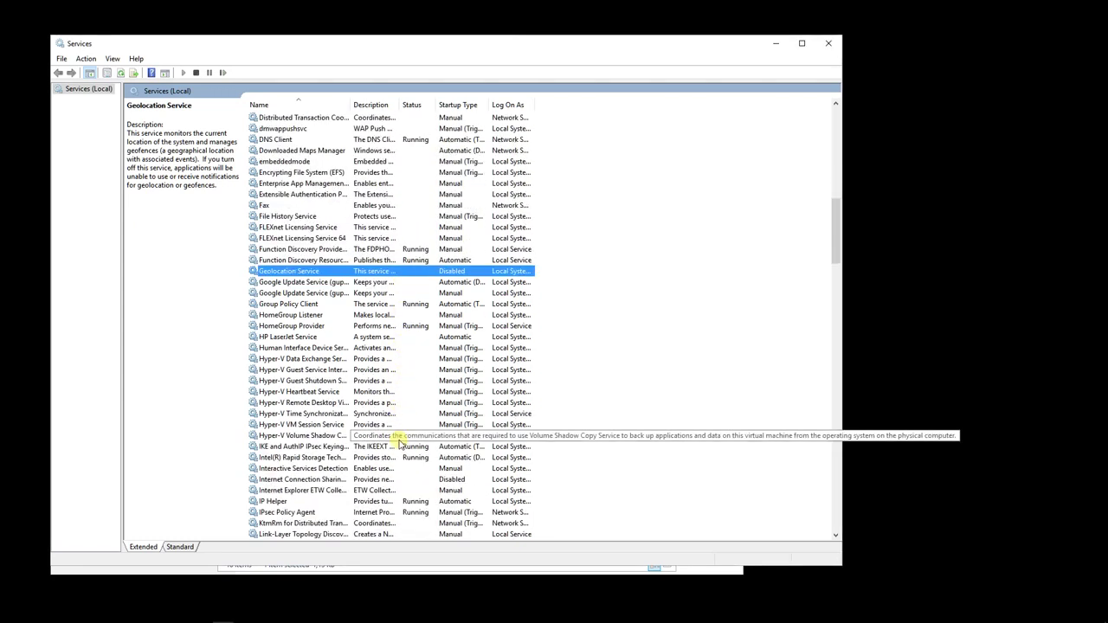
scroll(408, 383, "down", 2)
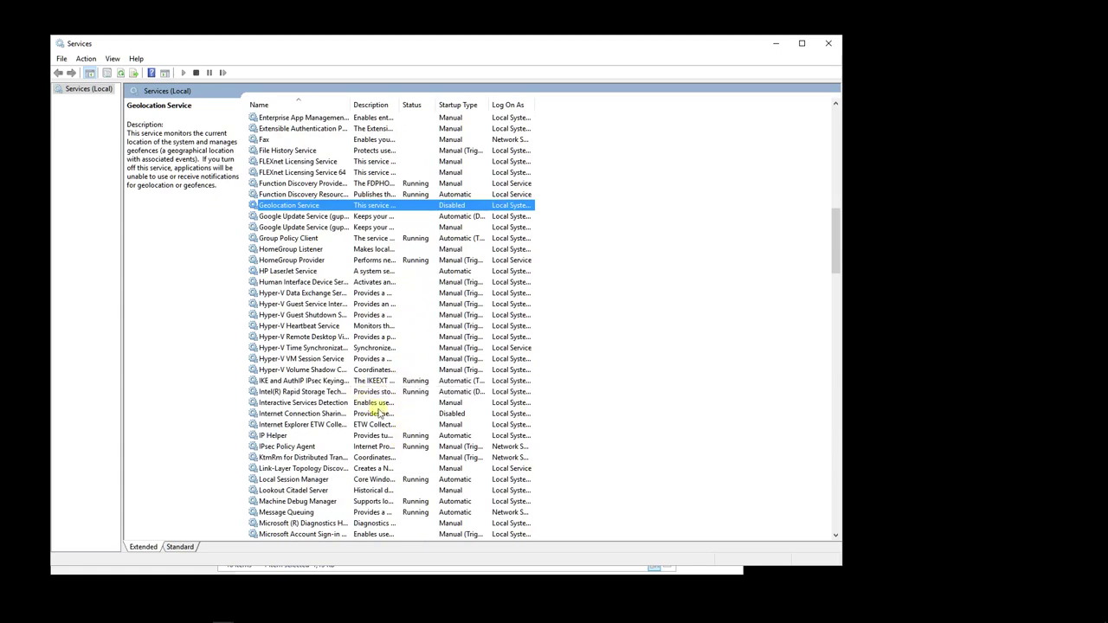
double_click(414, 437)
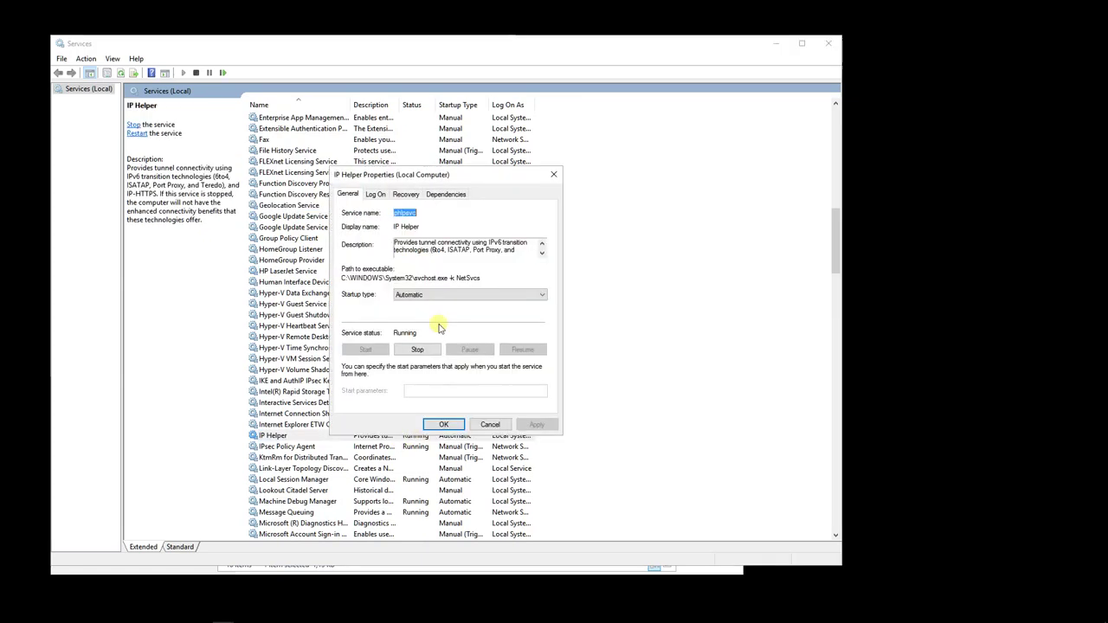
left_click(544, 296)
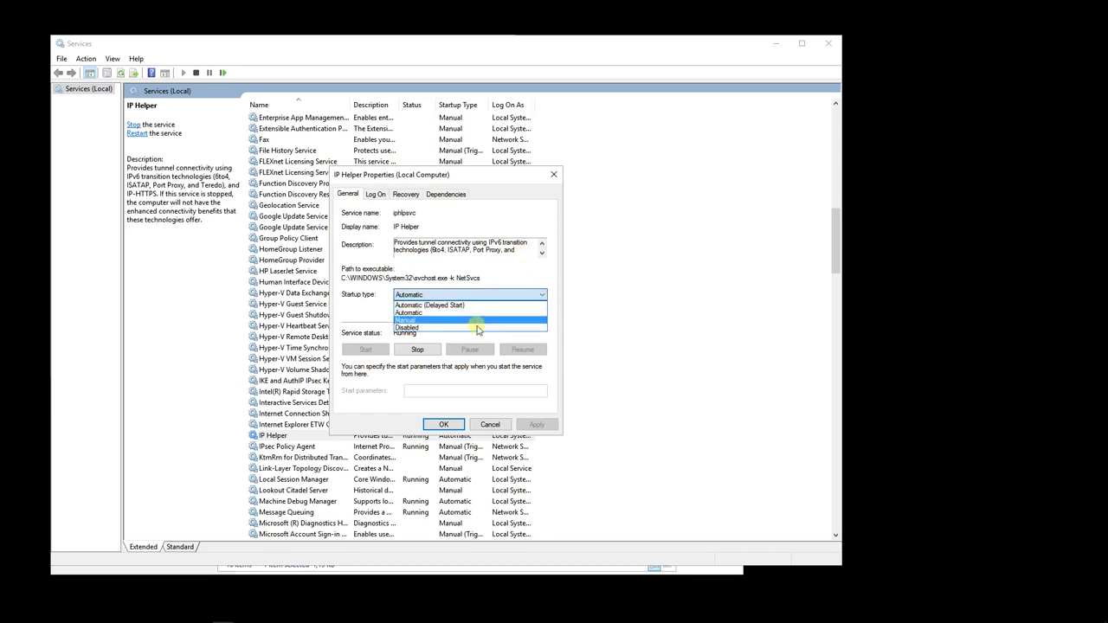
left_click(477, 327)
left_click(538, 425)
left_click(419, 349)
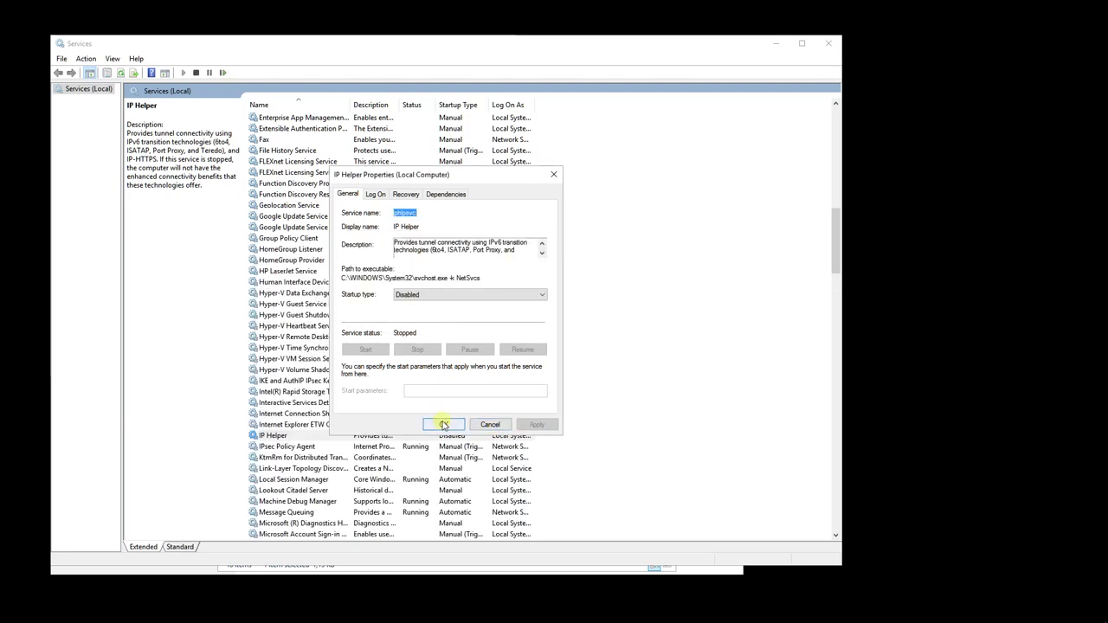
left_click(444, 424)
Read the IPsec Policy Agent description and look through the services list down to the Server service for unneeded running services.
left_click(407, 451)
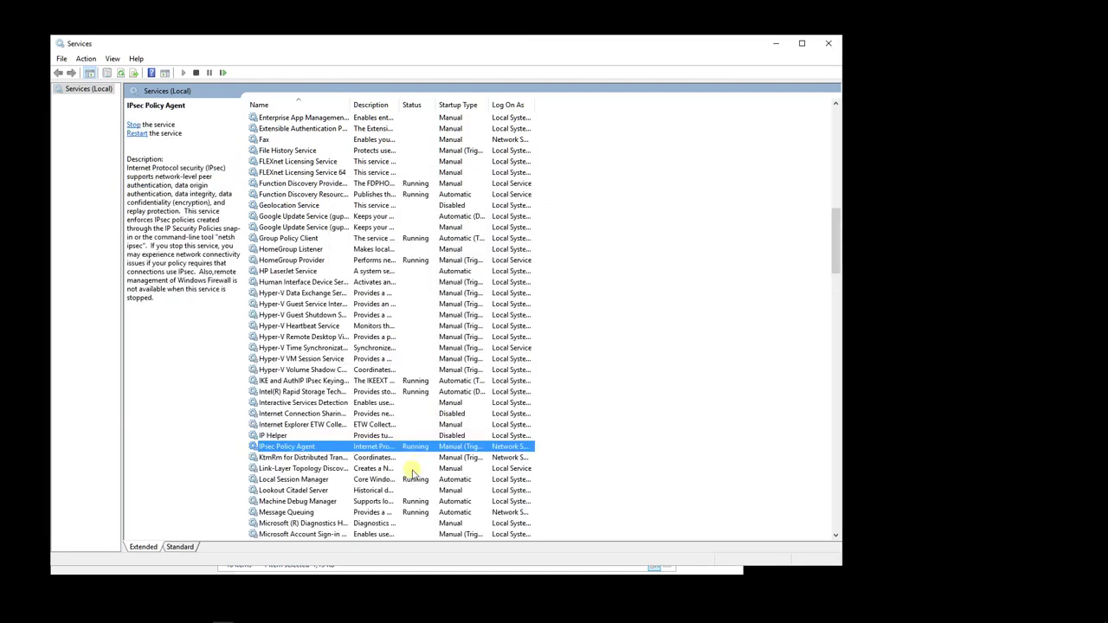
scroll(402, 467, "down", 2)
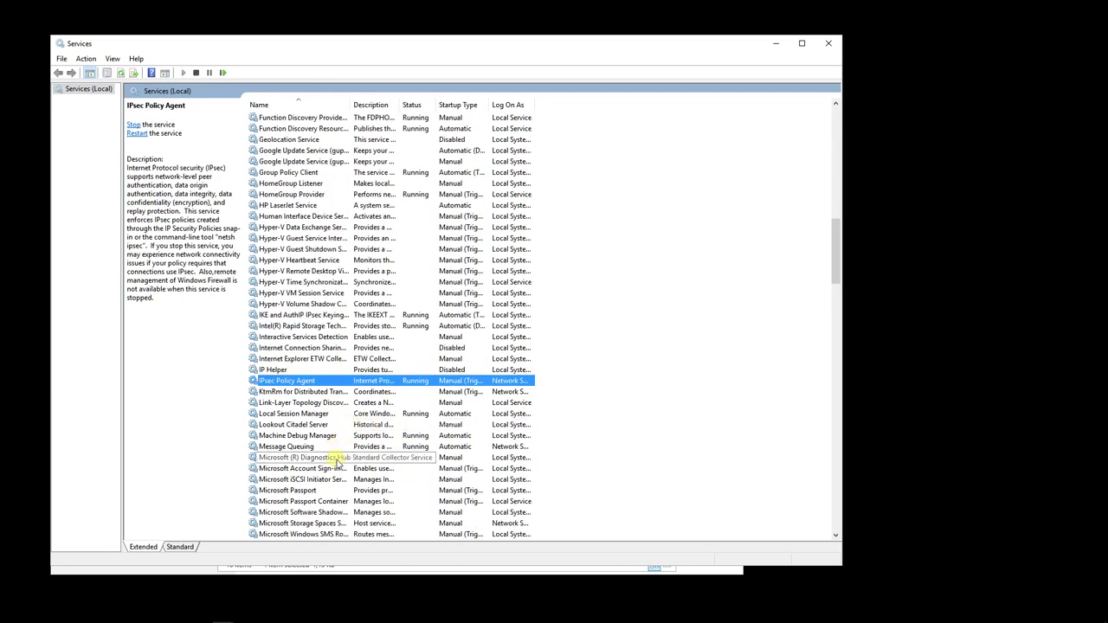
scroll(338, 448, "down", 4)
scroll(334, 446, "down", 3)
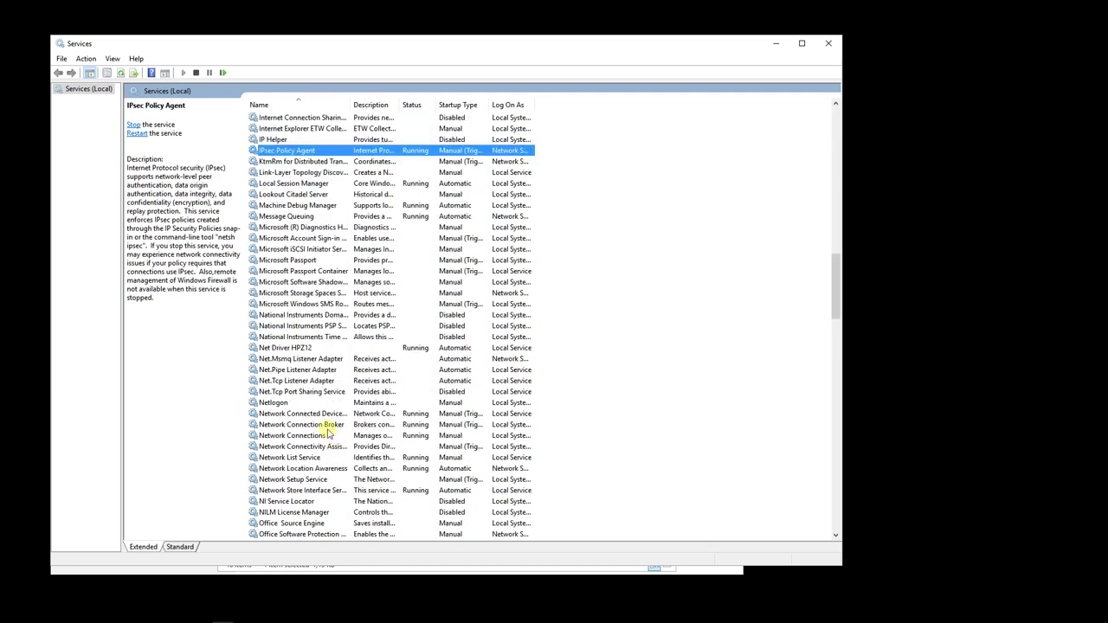
scroll(324, 437, "down", 2)
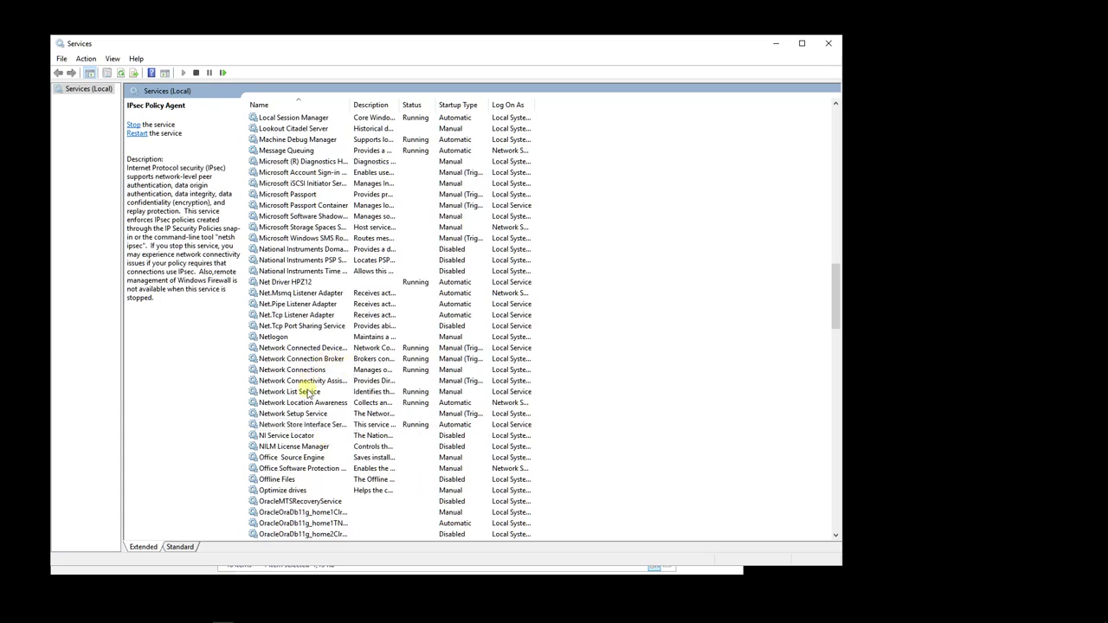
scroll(305, 422, "down", 7)
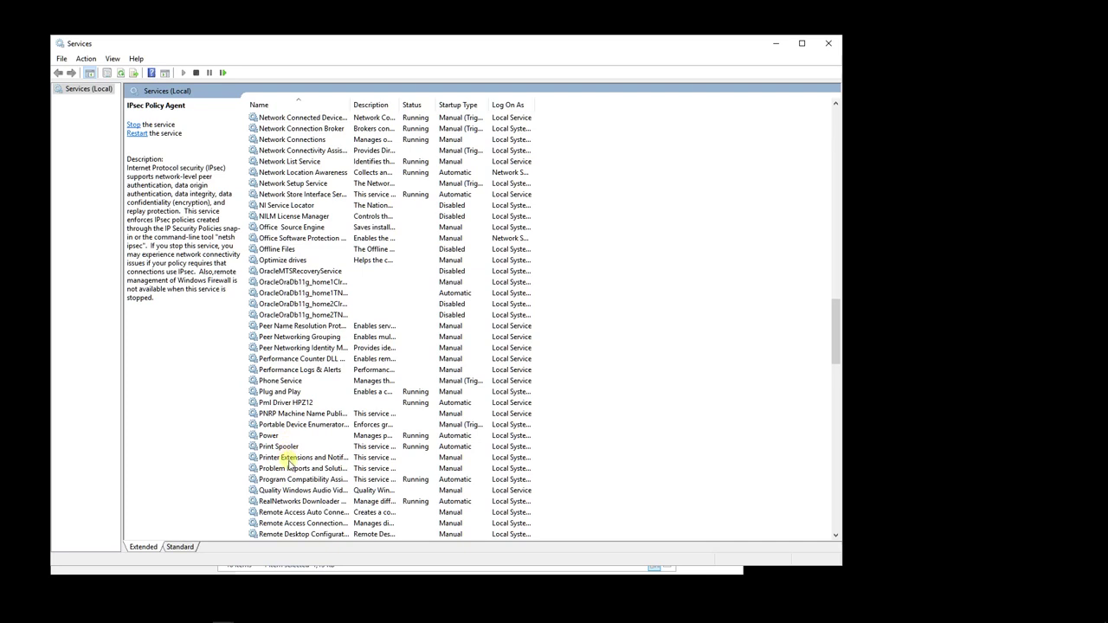
scroll(284, 461, "down", 2)
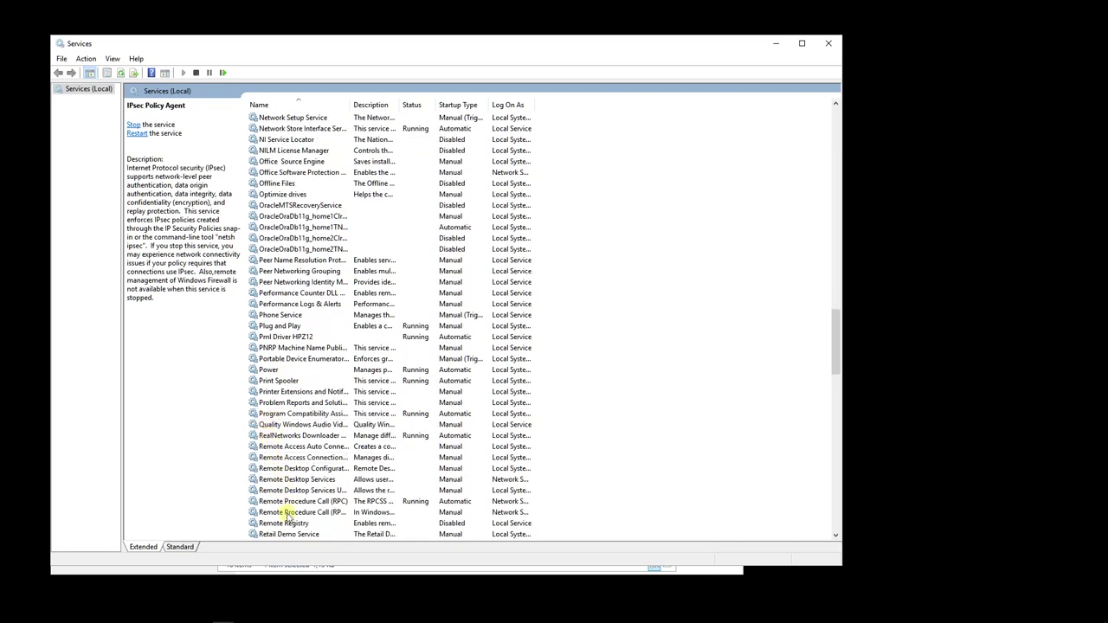
scroll(280, 505, "down", 1)
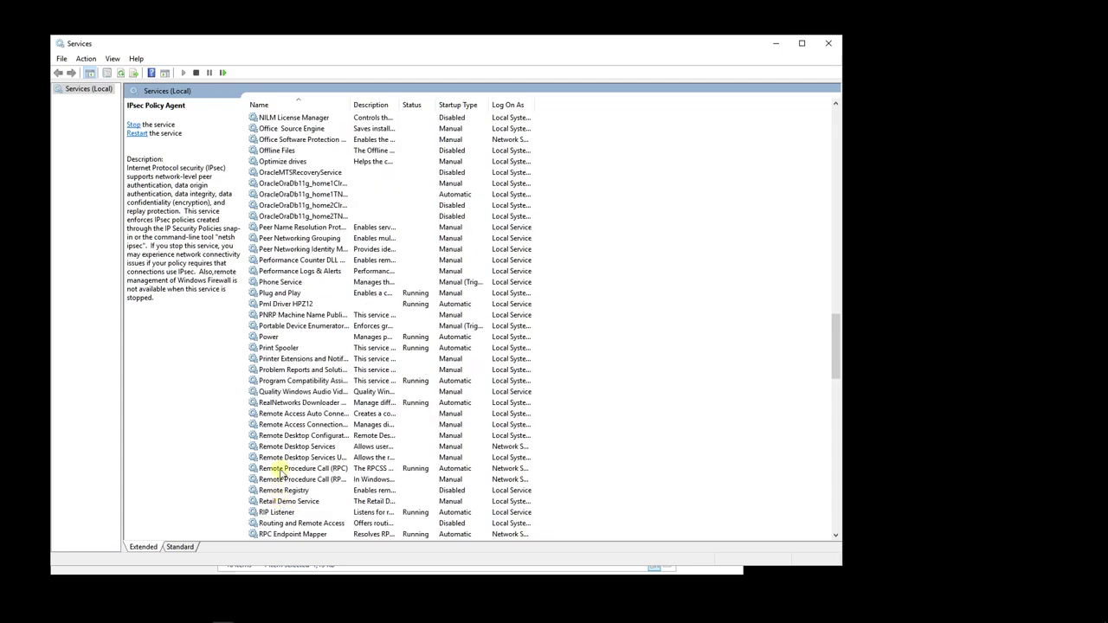
scroll(275, 481, "down", 3)
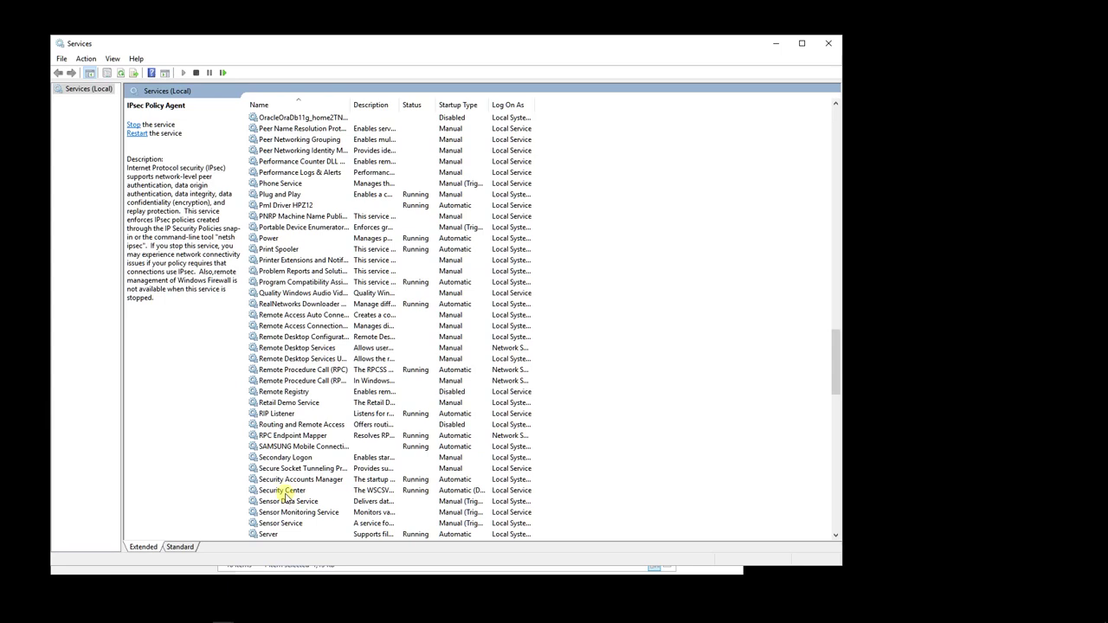
Set the SAMSUNG Mobile Connectivity Service's startup type to Disabled, apply it, and stop the service.
left_click(280, 446)
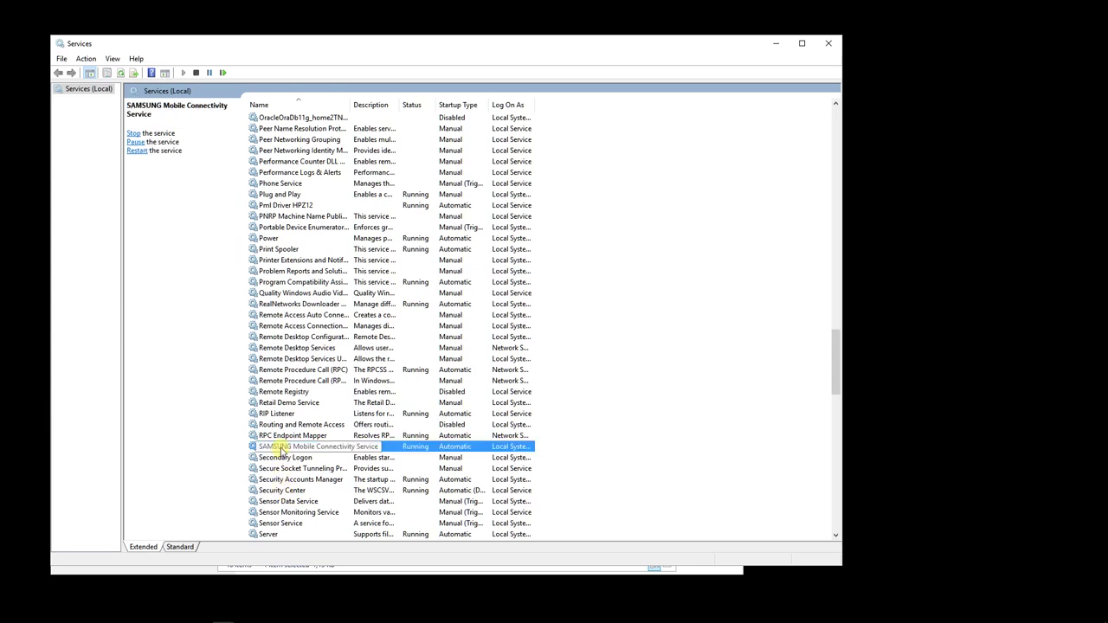
double_click(281, 448)
left_click(509, 296)
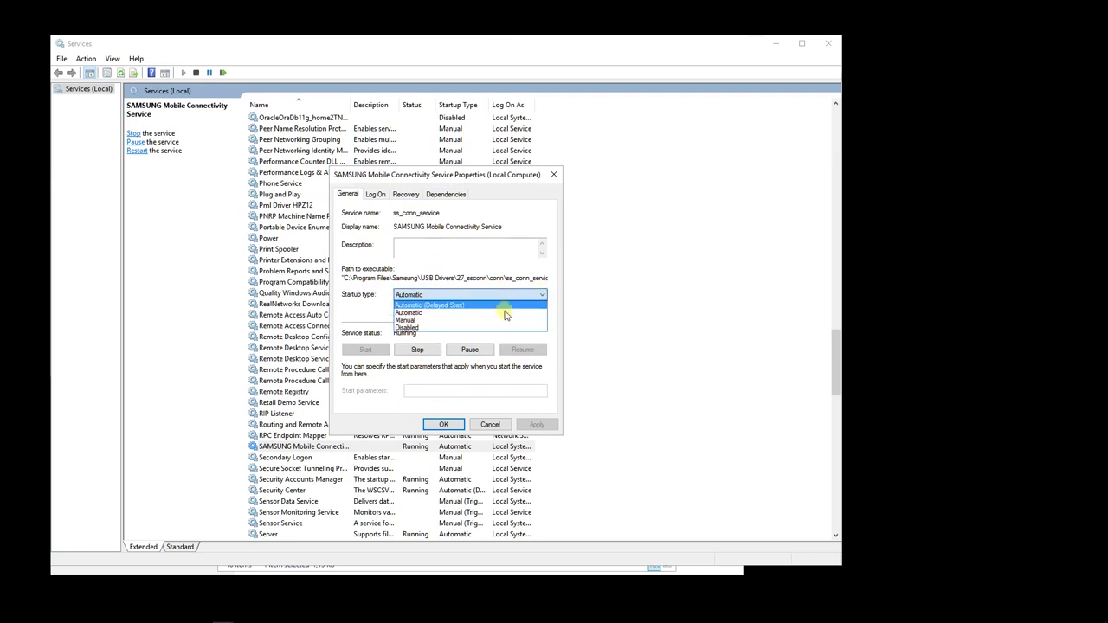
left_click(494, 327)
left_click(546, 426)
left_click(418, 349)
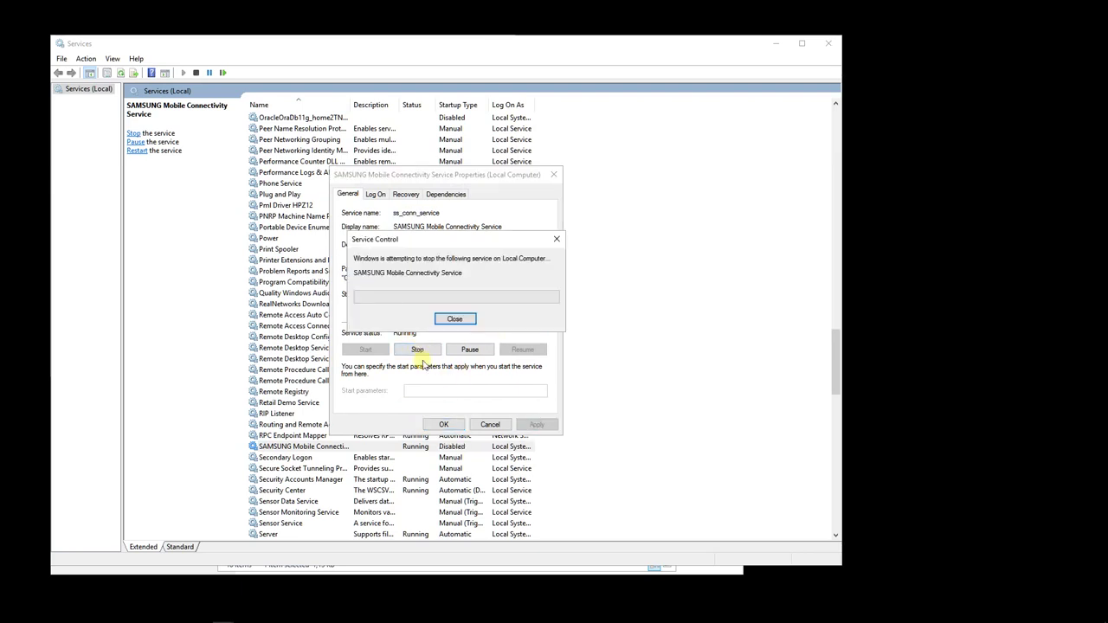
left_click(443, 426)
Read the Security Accounts Manager description and examine the services listed below it for further candidates to disable.
scroll(411, 433, "down", 3)
left_click(394, 381)
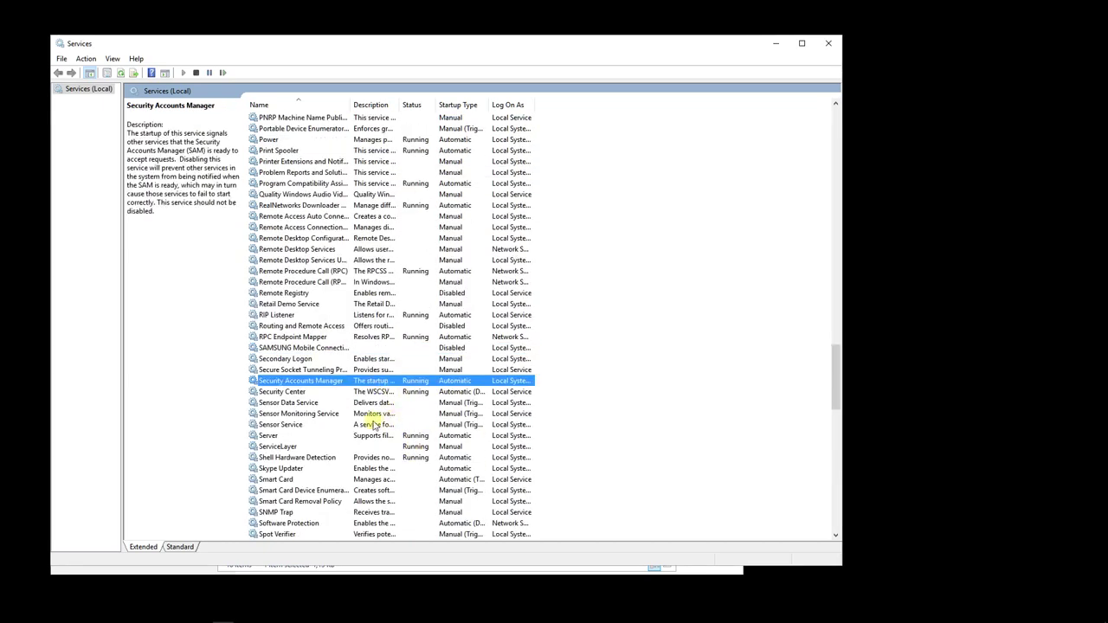
scroll(363, 448, "down", 1)
scroll(363, 449, "down", 3)
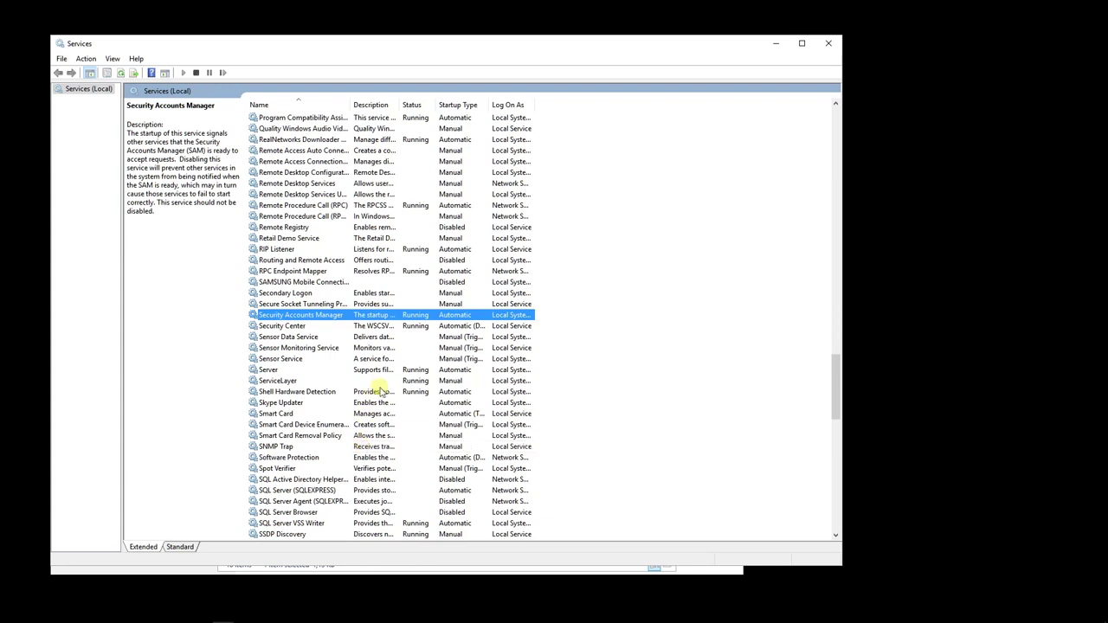
scroll(368, 418, "down", 3)
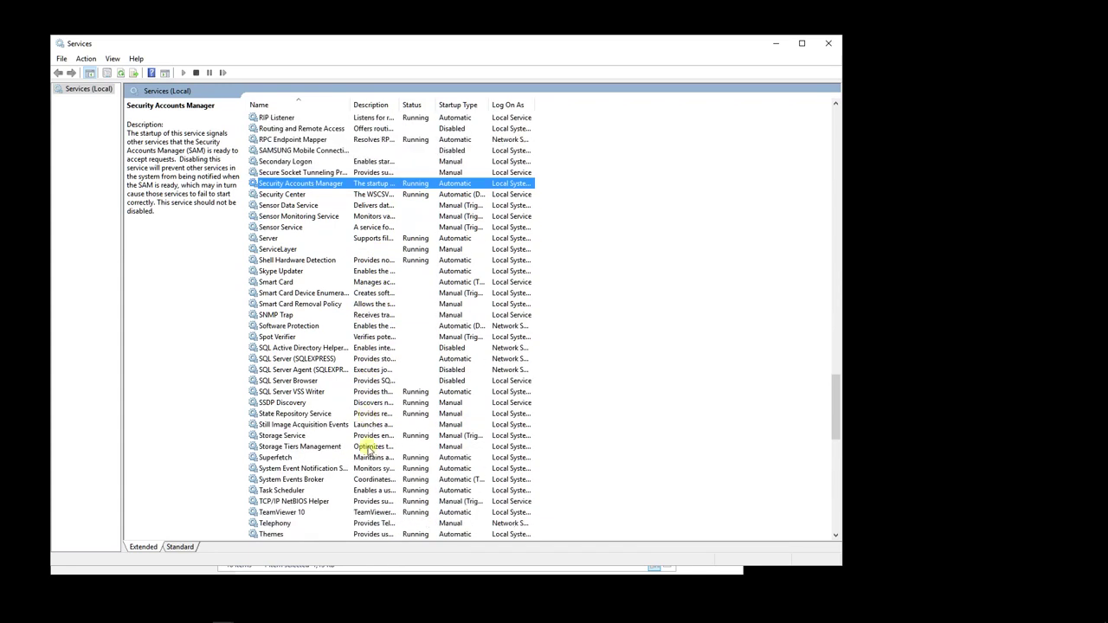
scroll(351, 432, "down", 3)
scroll(350, 436, "up", 3)
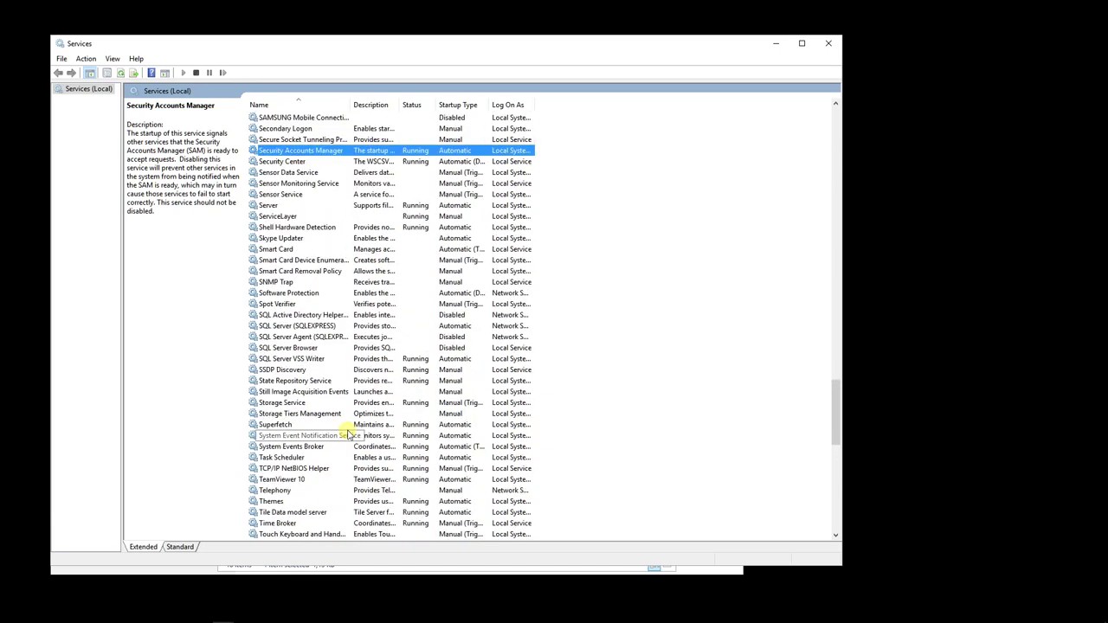
scroll(340, 394, "down", 3)
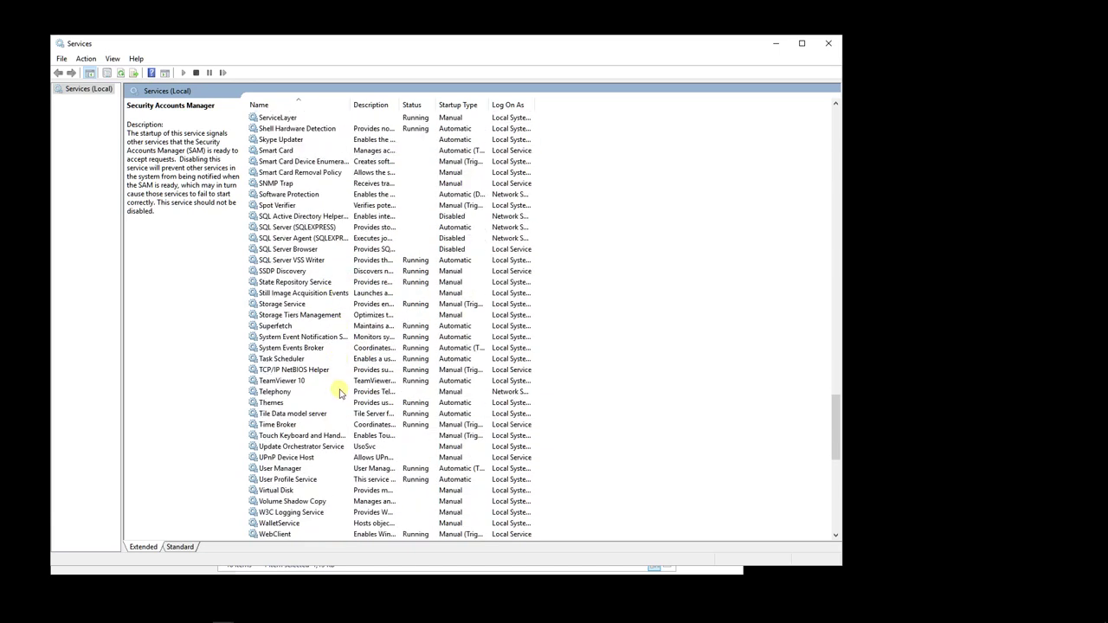
scroll(357, 459, "down", 2)
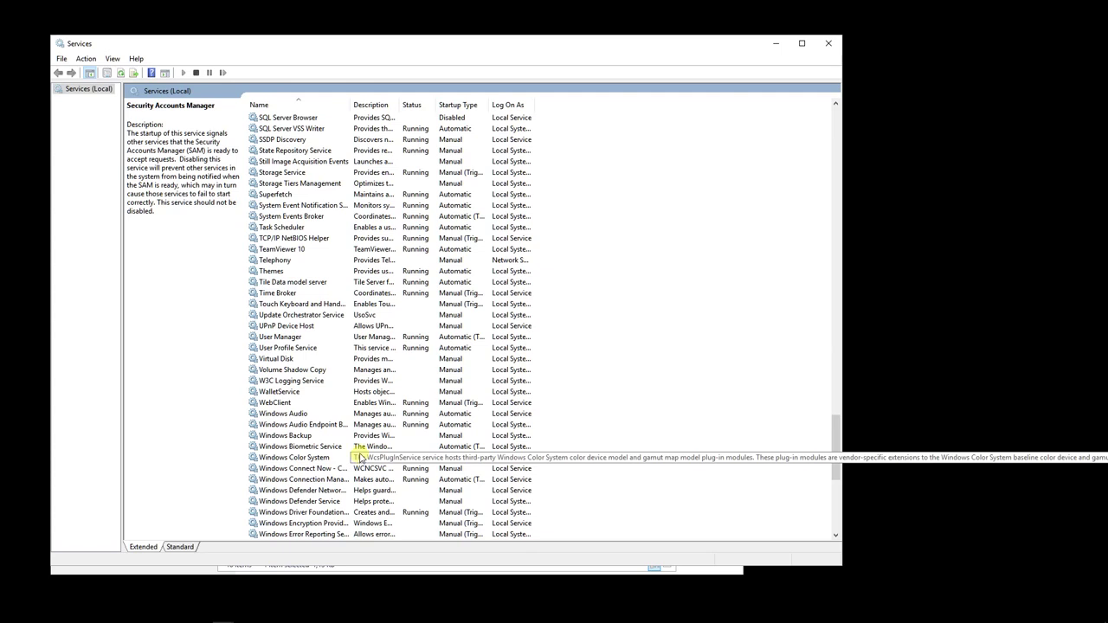
Recheck the services around Security Accounts Manager, then examine the status and startup types of those down to the Windows services.
scroll(359, 456, "up", 8)
scroll(359, 452, "up", 4)
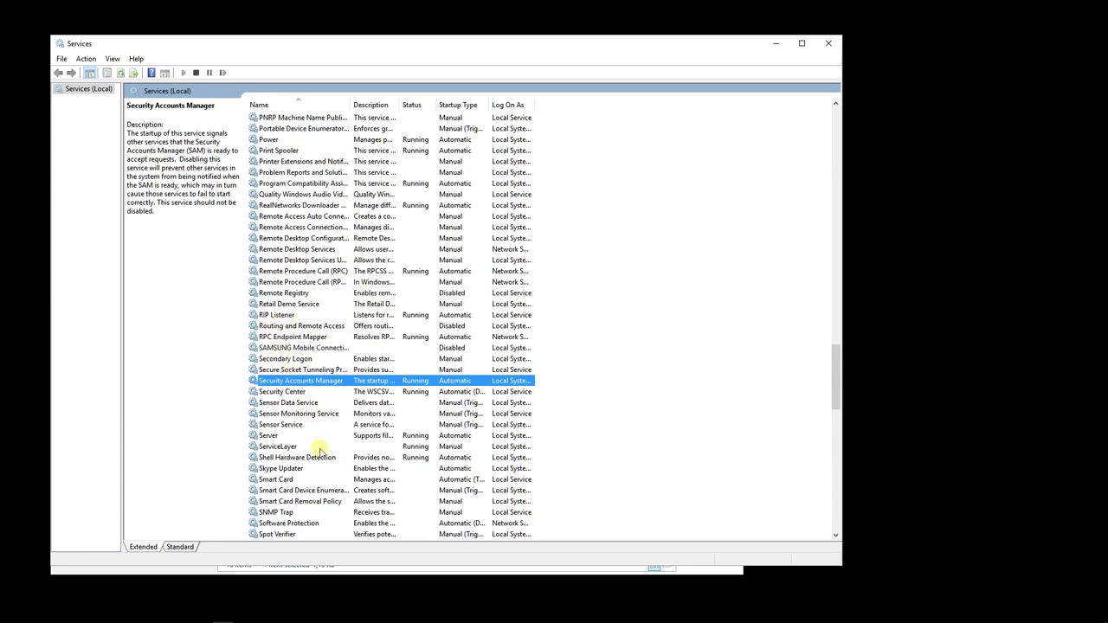
scroll(299, 458, "down", 6)
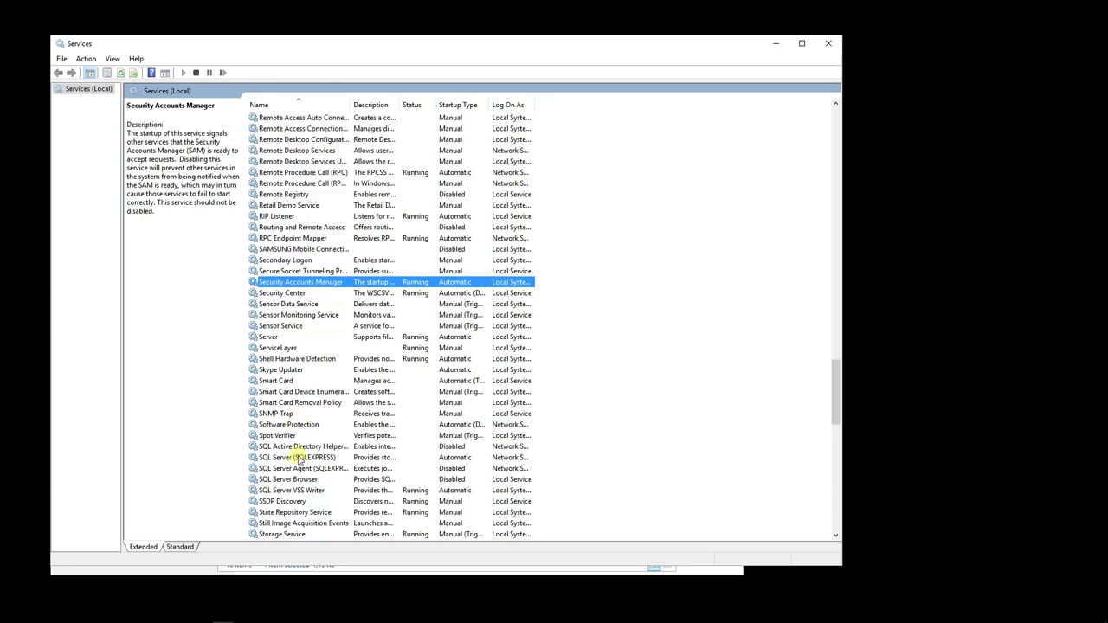
scroll(286, 407, "down", 2)
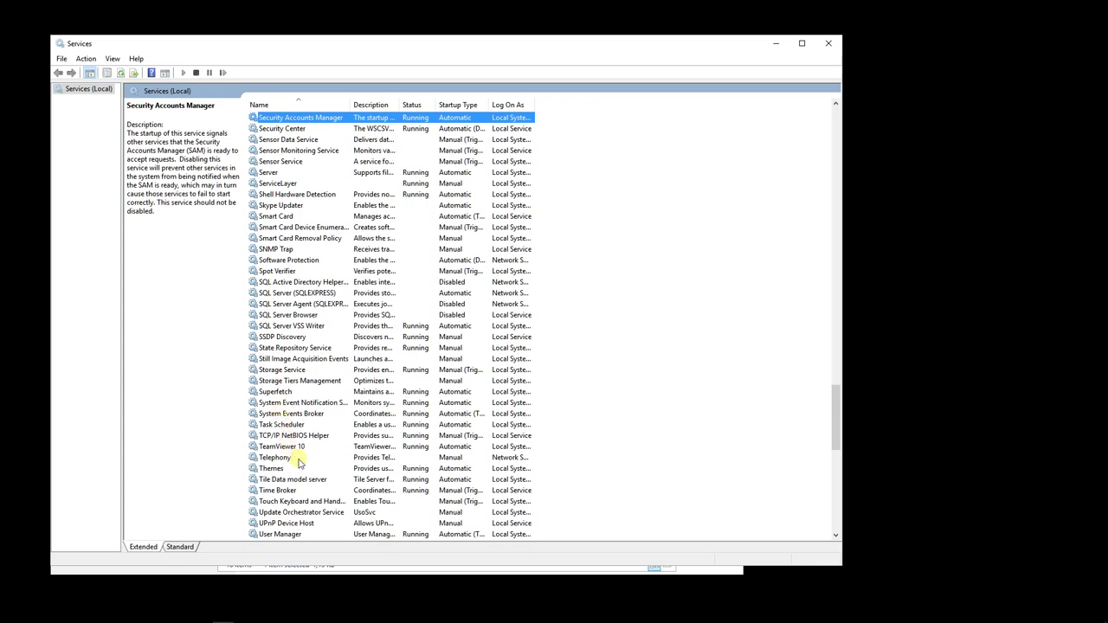
scroll(291, 472, "down", 1)
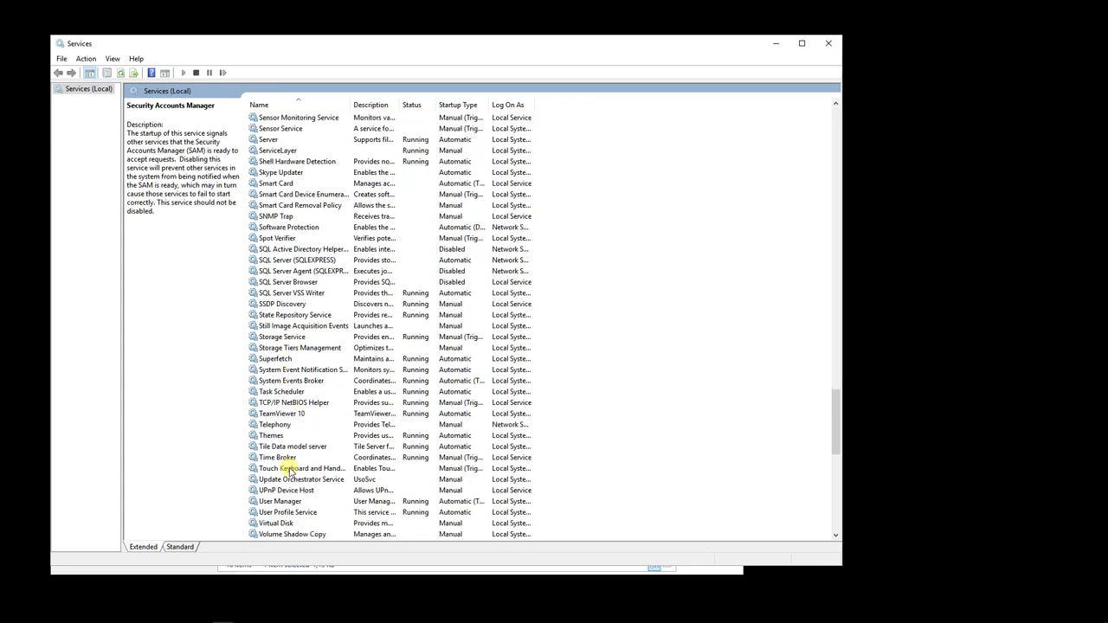
scroll(291, 470, "down", 1)
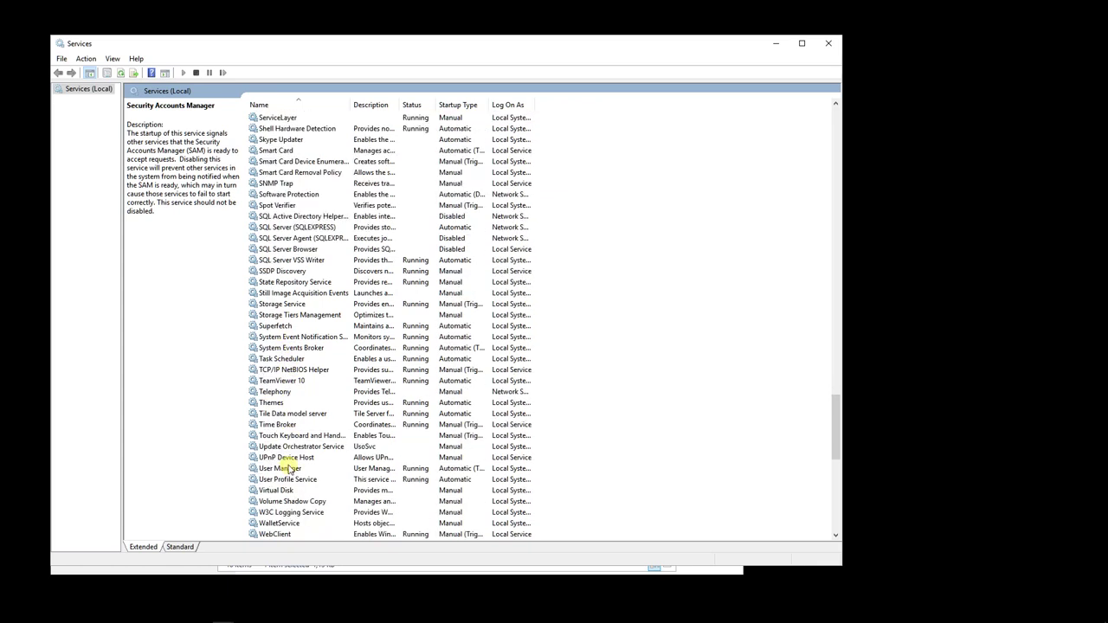
scroll(291, 470, "down", 1)
scroll(288, 461, "down", 2)
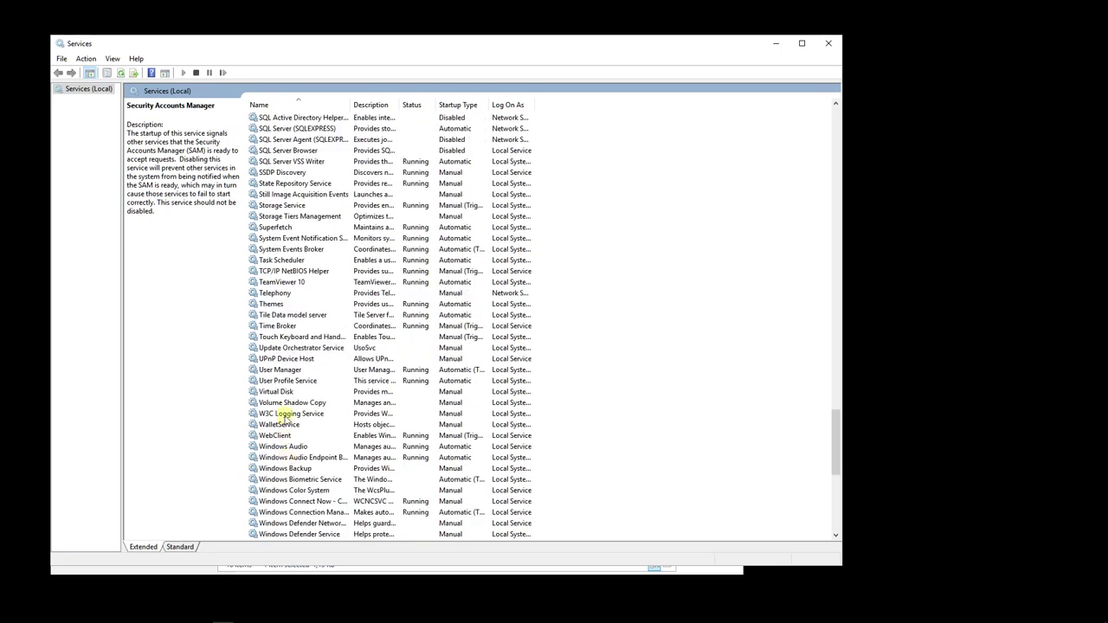
scroll(287, 427, "up", 1)
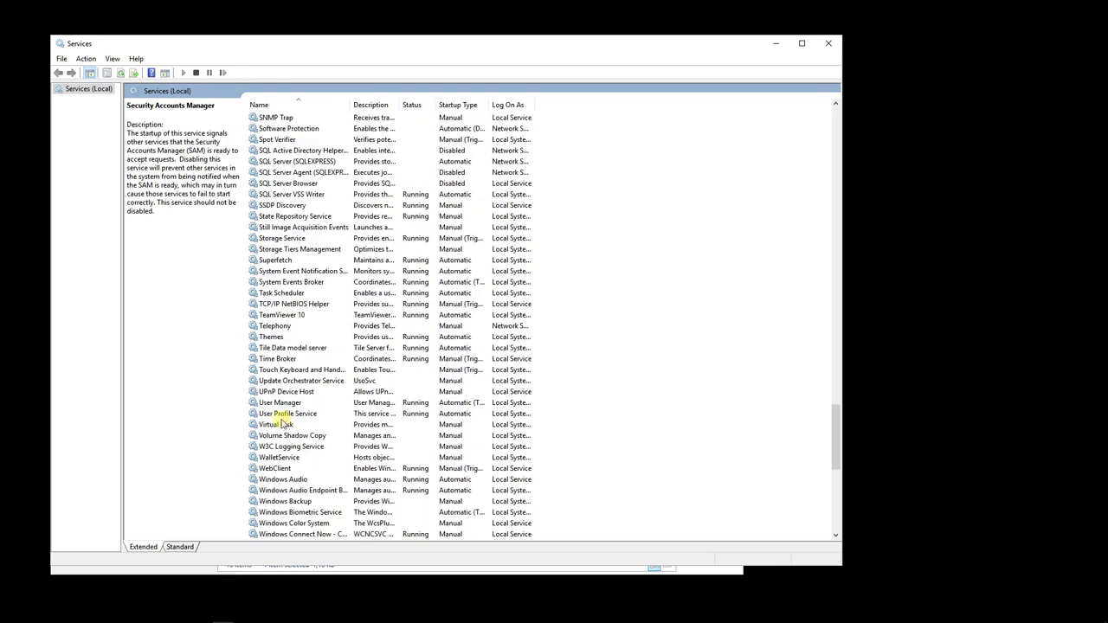
scroll(281, 422, "down", 2)
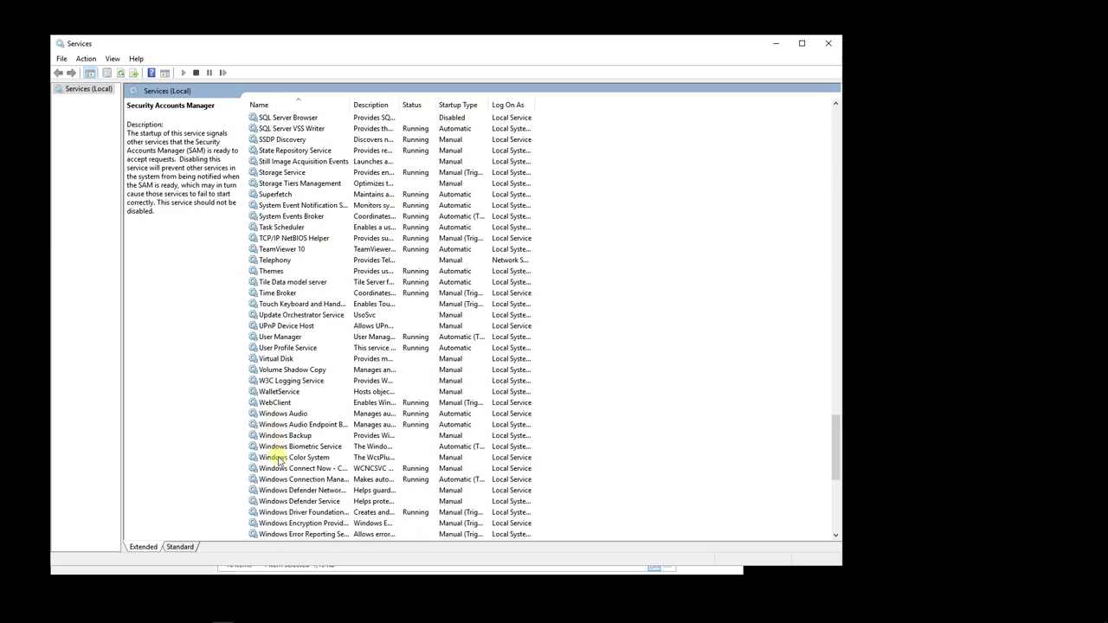
scroll(274, 440, "down", 2)
scroll(285, 445, "down", 1)
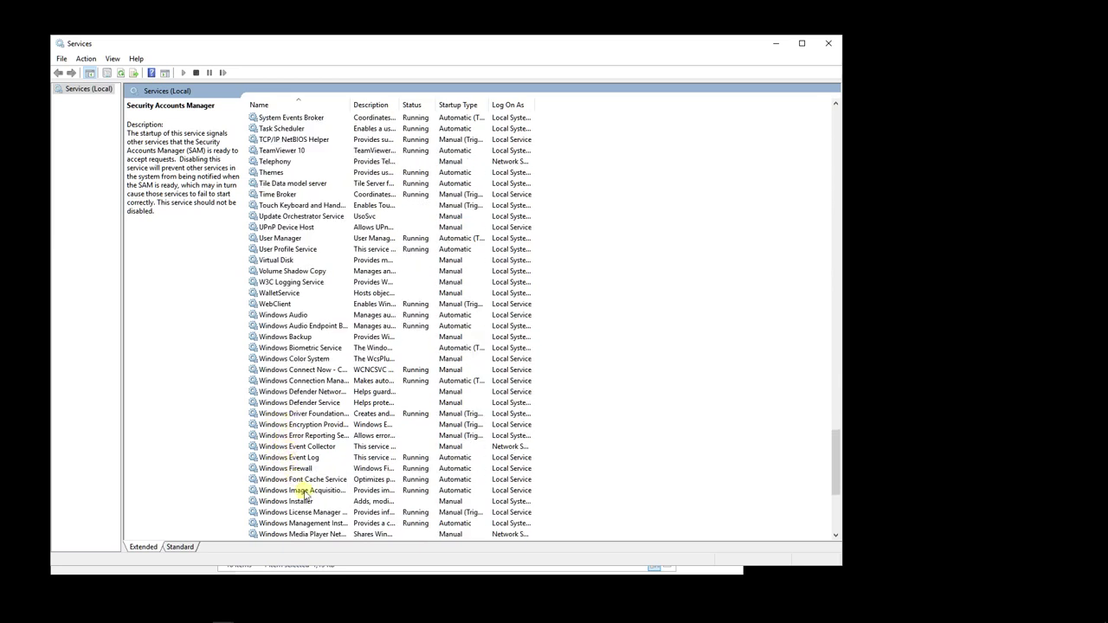
scroll(298, 472, "down", 1)
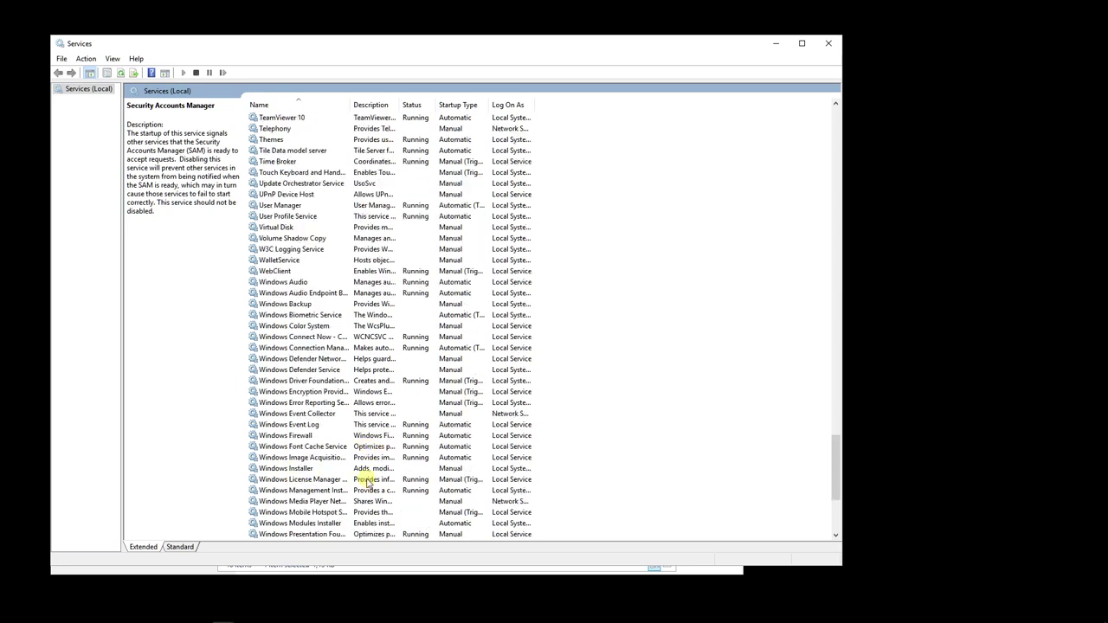
Set the Windows Image Acquisition (WIA) service's startup type to Disabled, apply it, and stop the service.
double_click(322, 460)
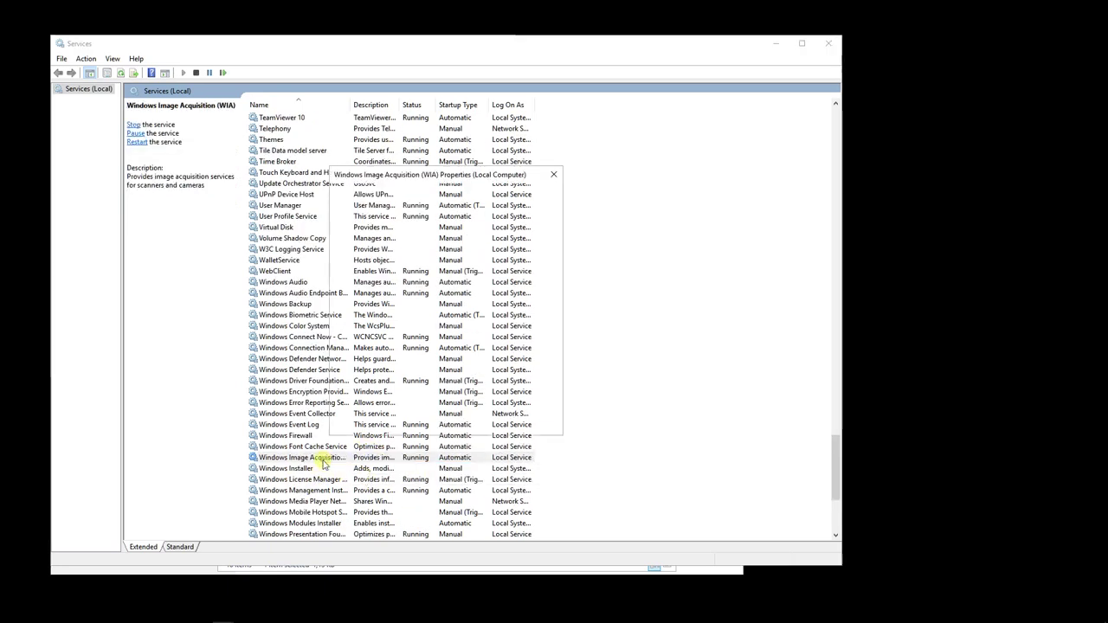
left_click(538, 295)
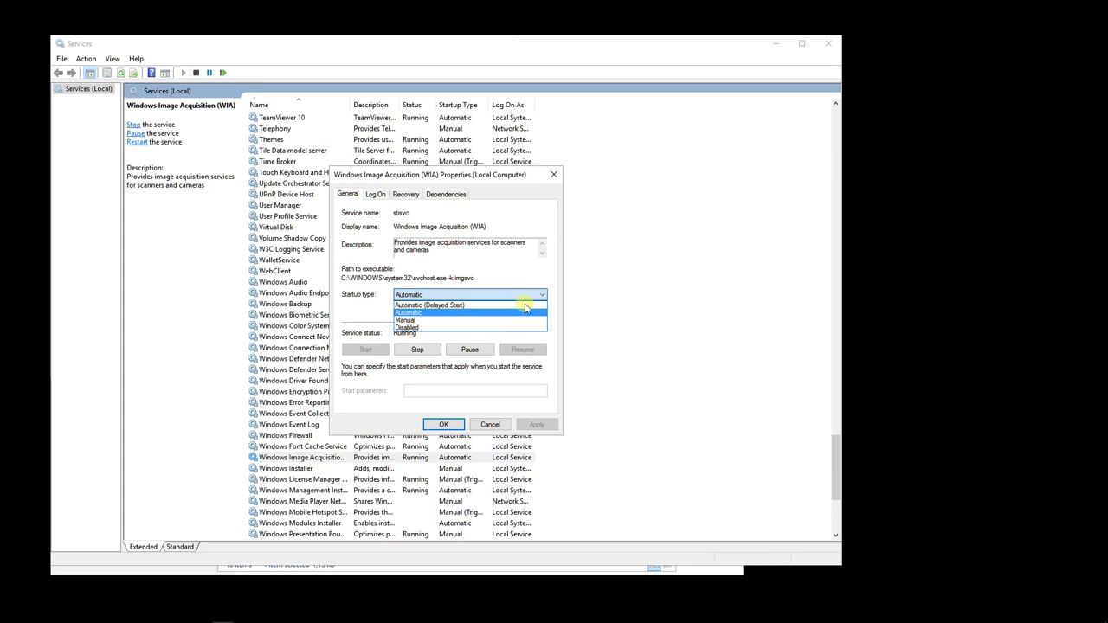
left_click(507, 327)
left_click(537, 425)
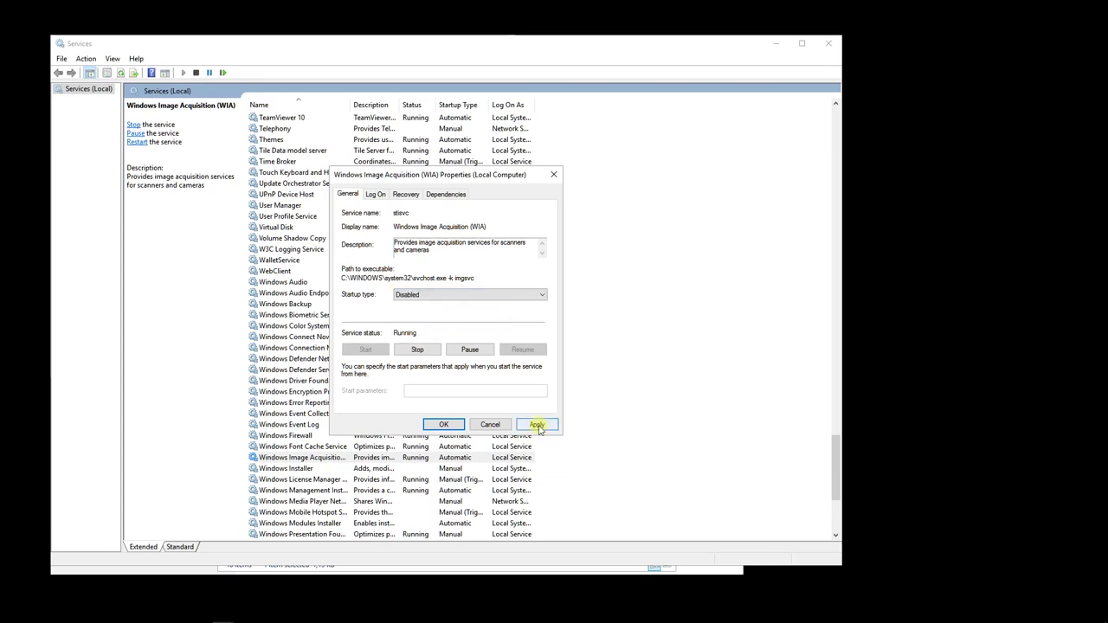
left_click(418, 350)
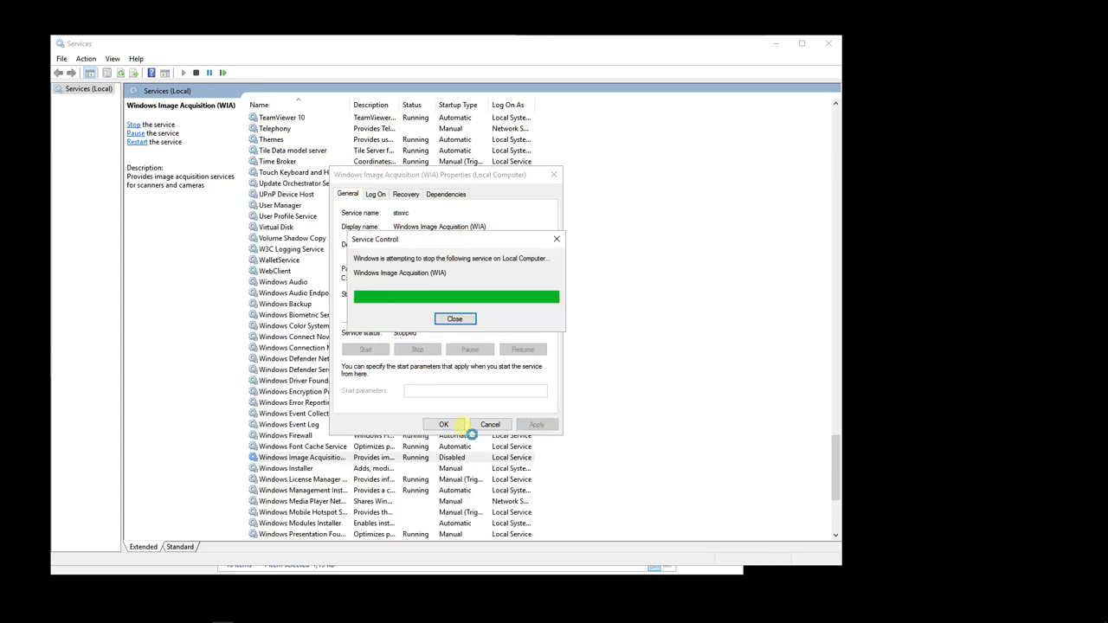
left_click(444, 425)
Review the descriptions of the Windows License Manager, Windows Presentation Foundation Font Cache and Windows Update services.
scroll(424, 471, "down", 2)
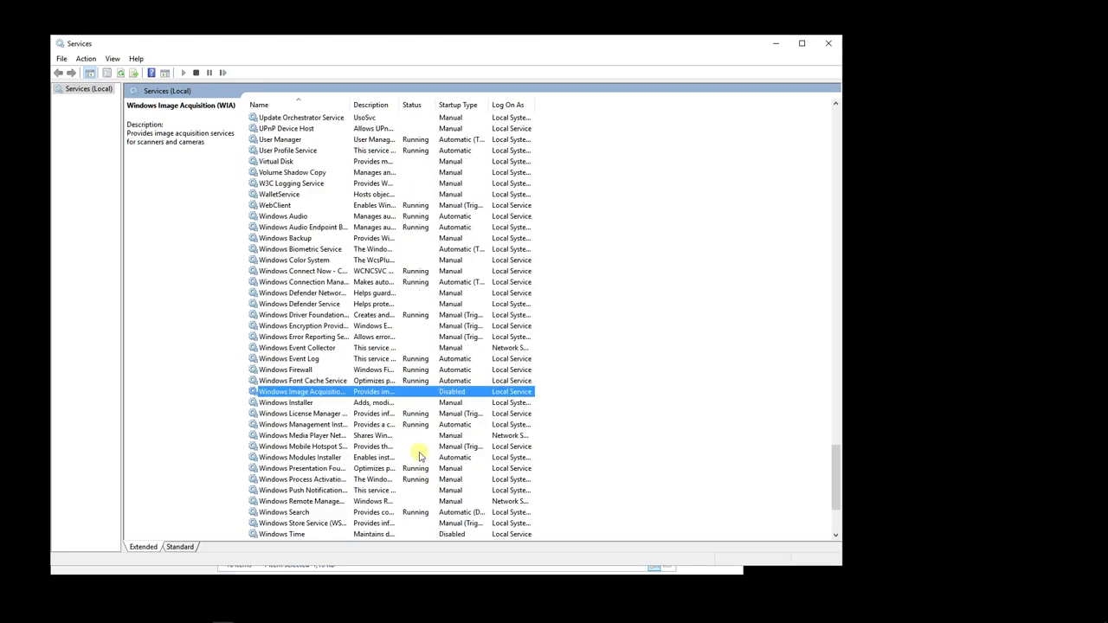
left_click(403, 416)
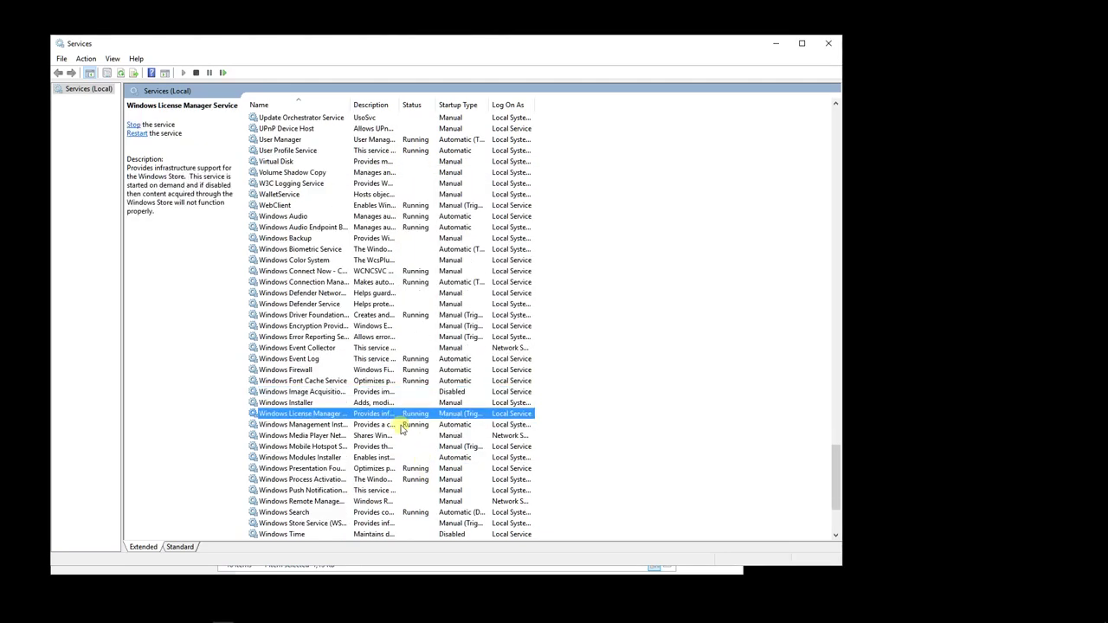
left_click(407, 470)
scroll(406, 469, "down", 3)
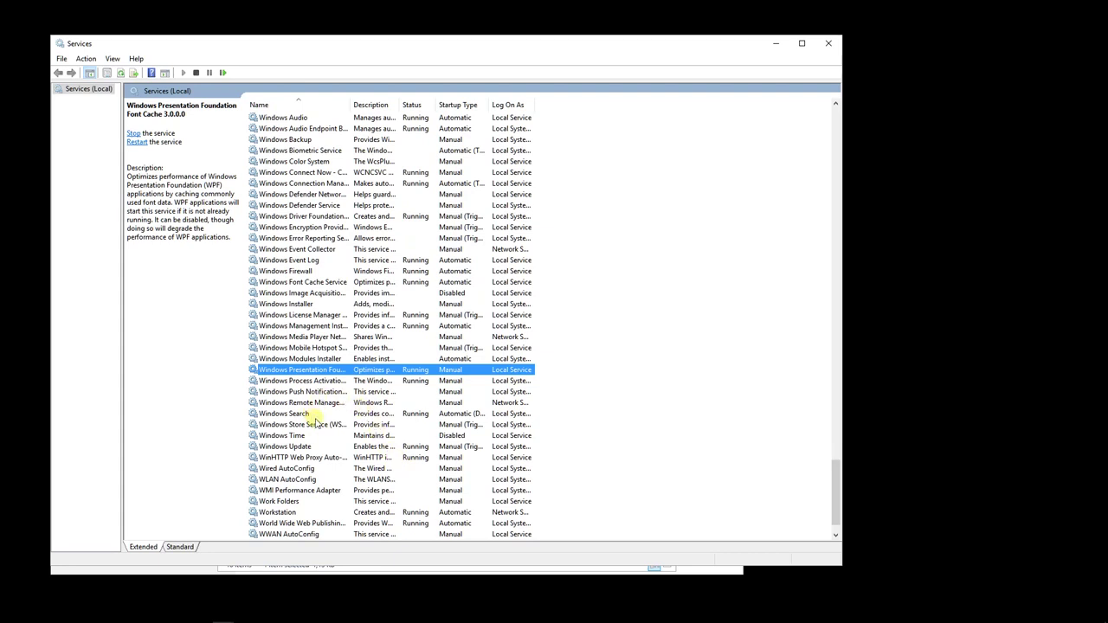
left_click(364, 446)
scroll(376, 449, "down", 1)
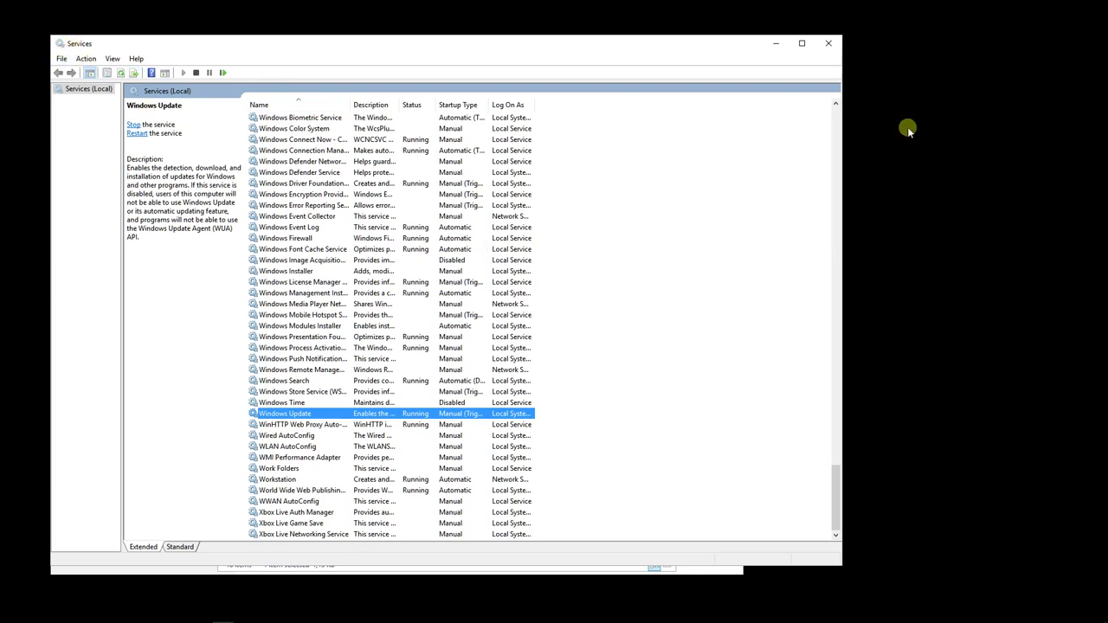
Close both open Services windows and open System Configuration from Administrative Tools.
left_click(827, 42)
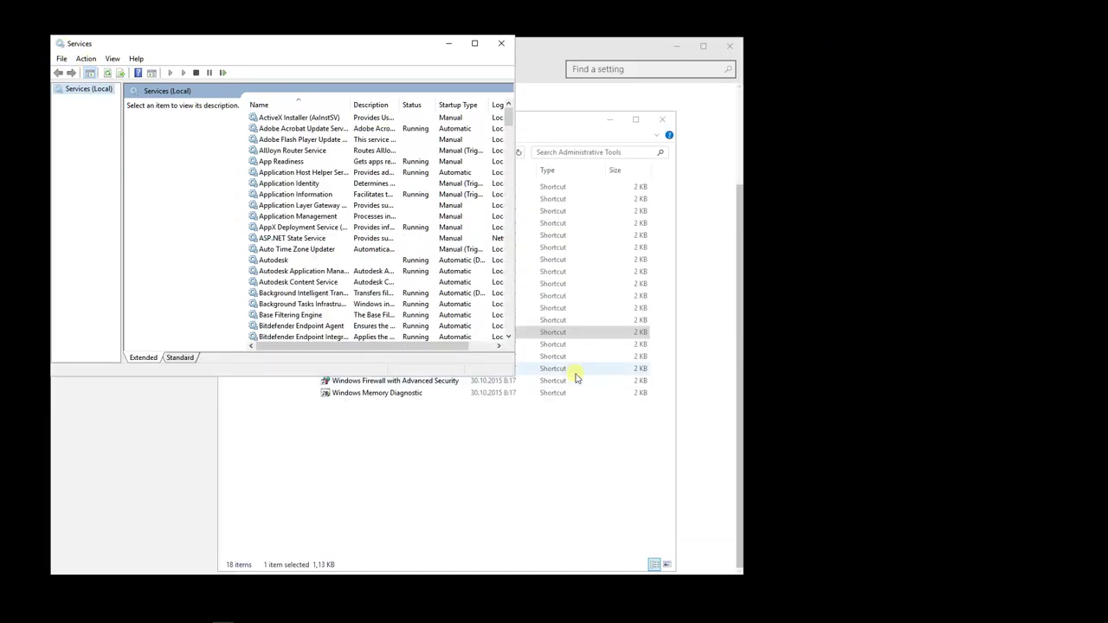
left_click(502, 44)
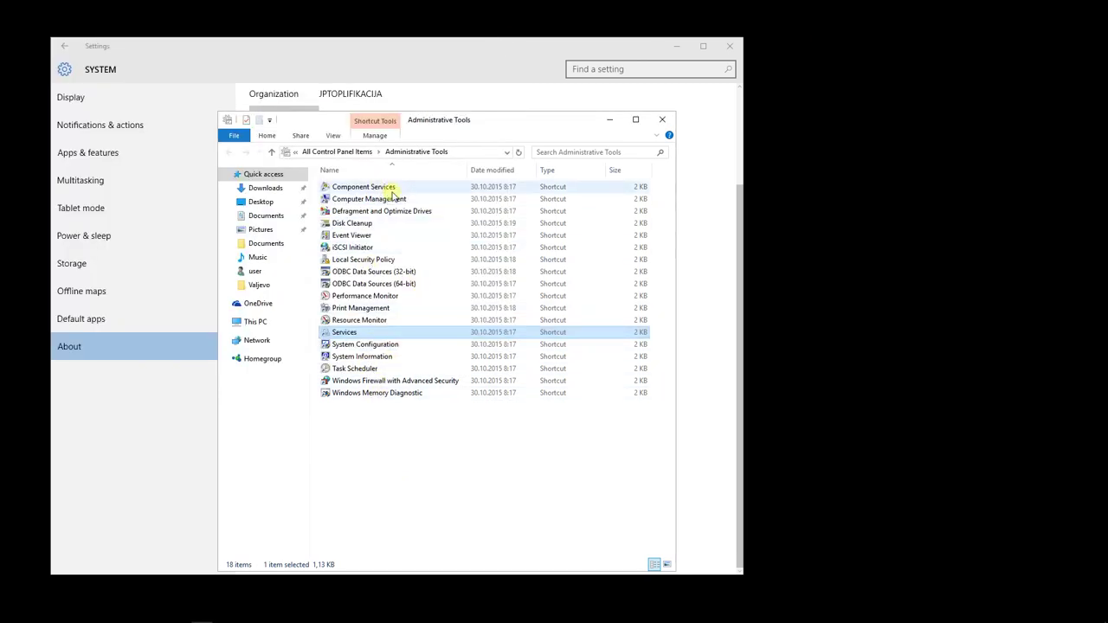
left_click(370, 347)
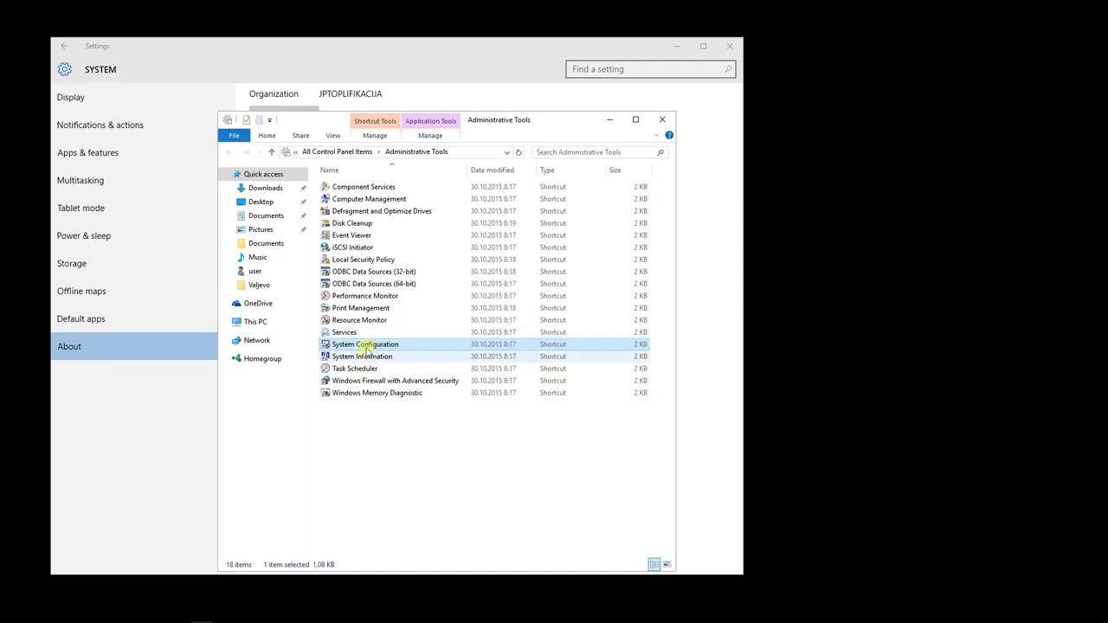
double_click(430, 347)
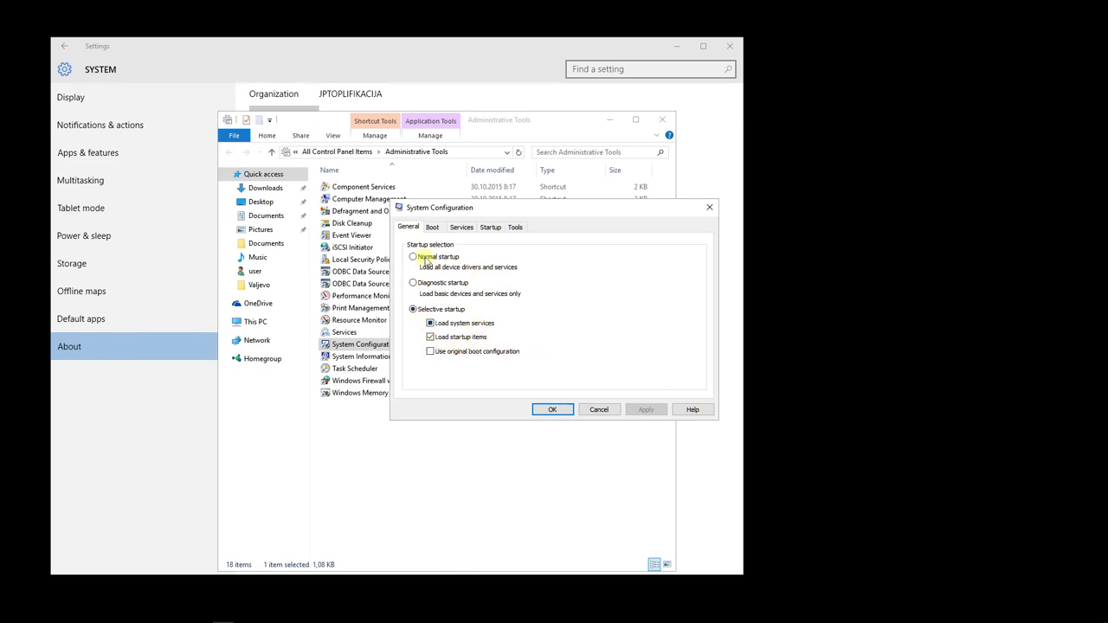
Set the boot timeout to 3 seconds in the System Configuration boot settings.
left_click(433, 228)
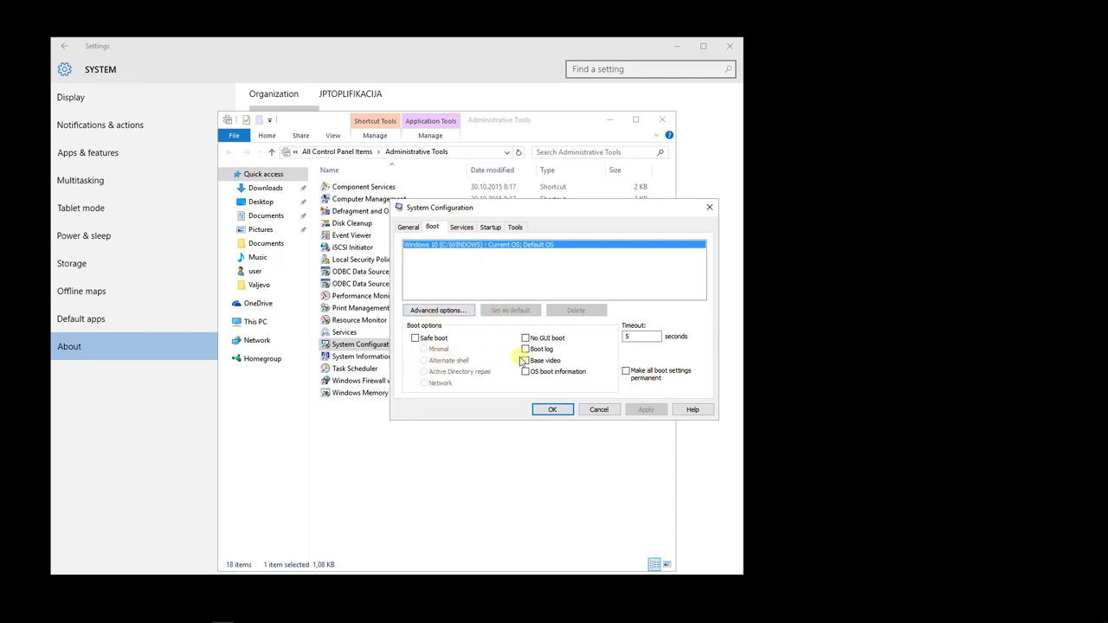
double_click(624, 338)
type("a")
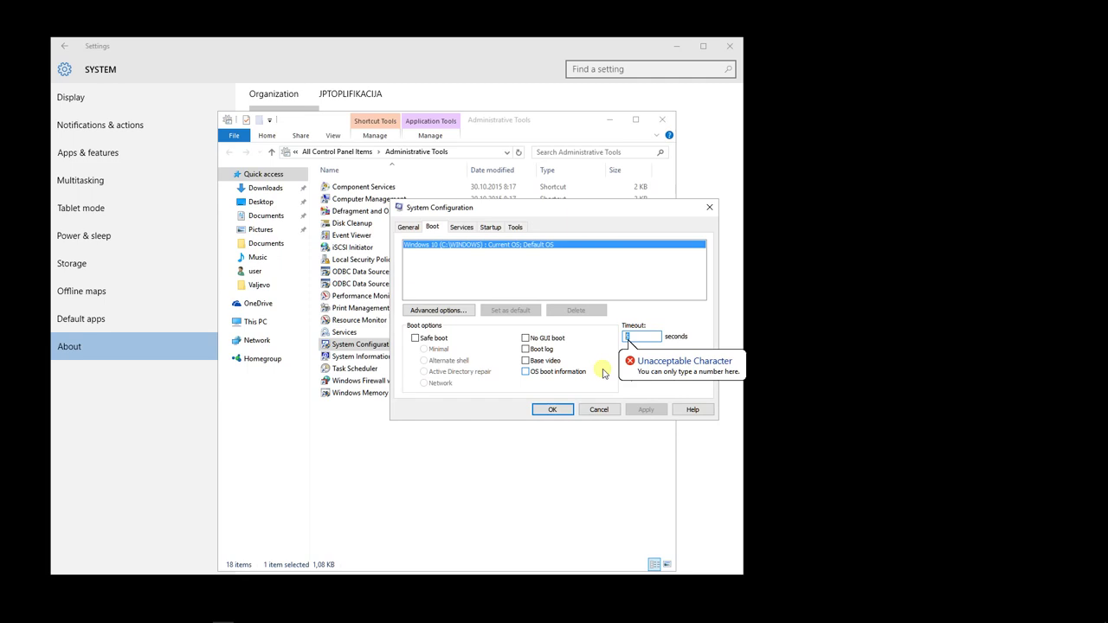
type("3")
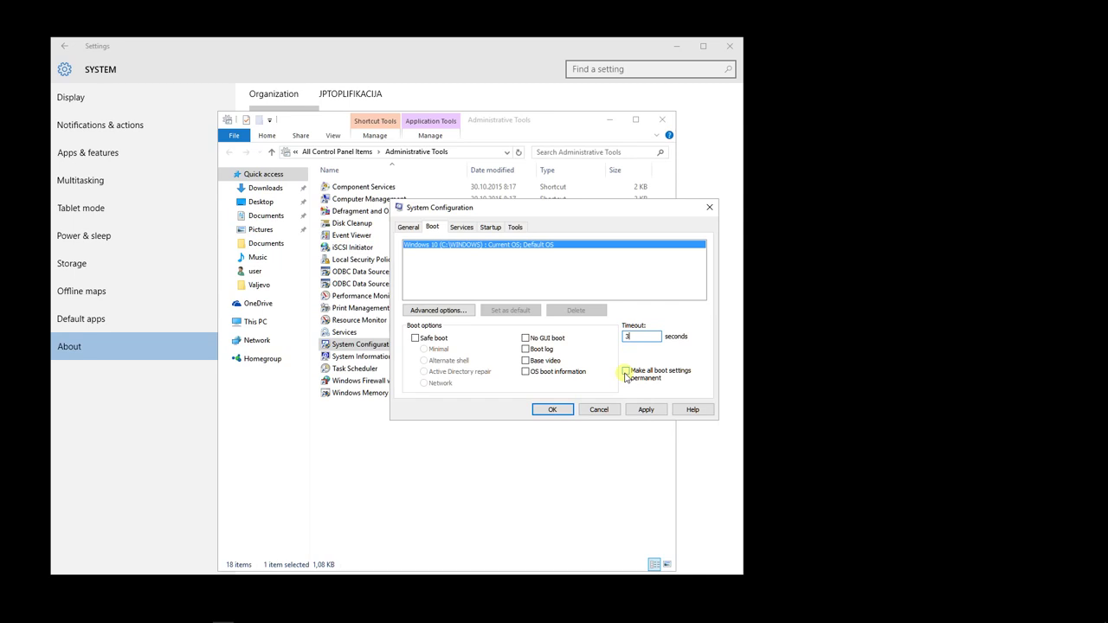
Look over the System Configuration service list, the startup item options and the available tools, returning to the services.
left_click(460, 227)
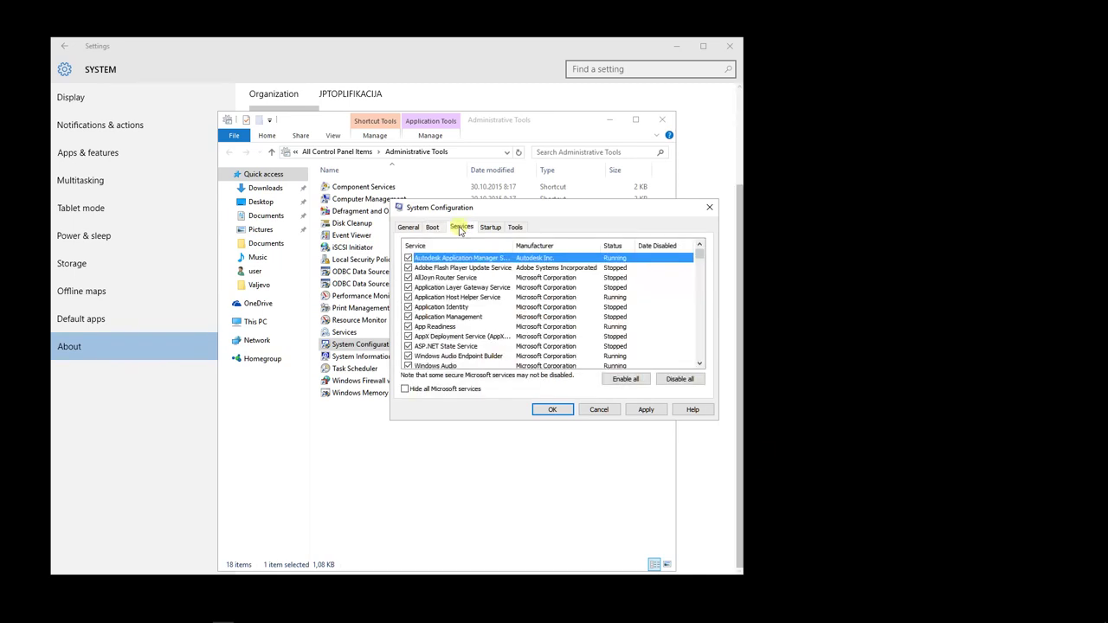
scroll(527, 316, "down", 6)
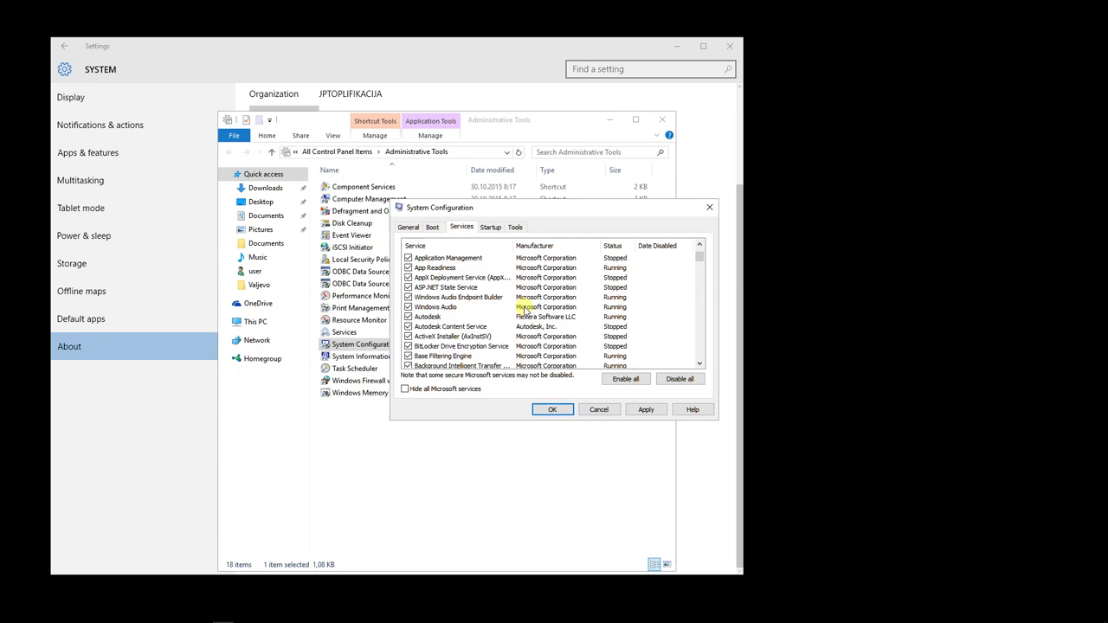
scroll(526, 316, "up", 5)
scroll(526, 303, "up", 1)
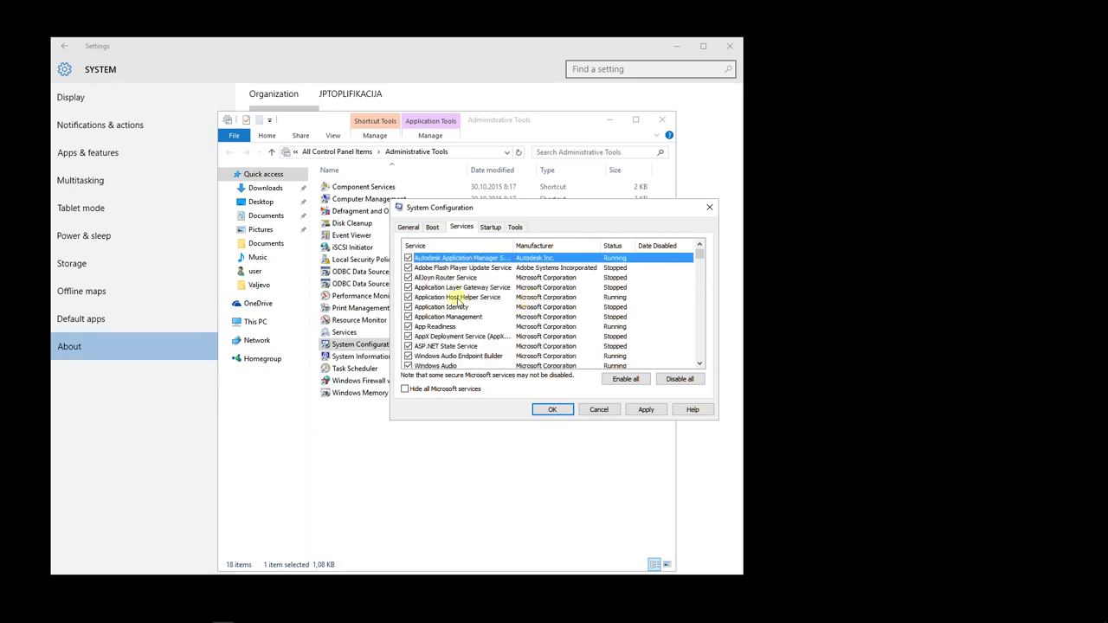
left_click(490, 227)
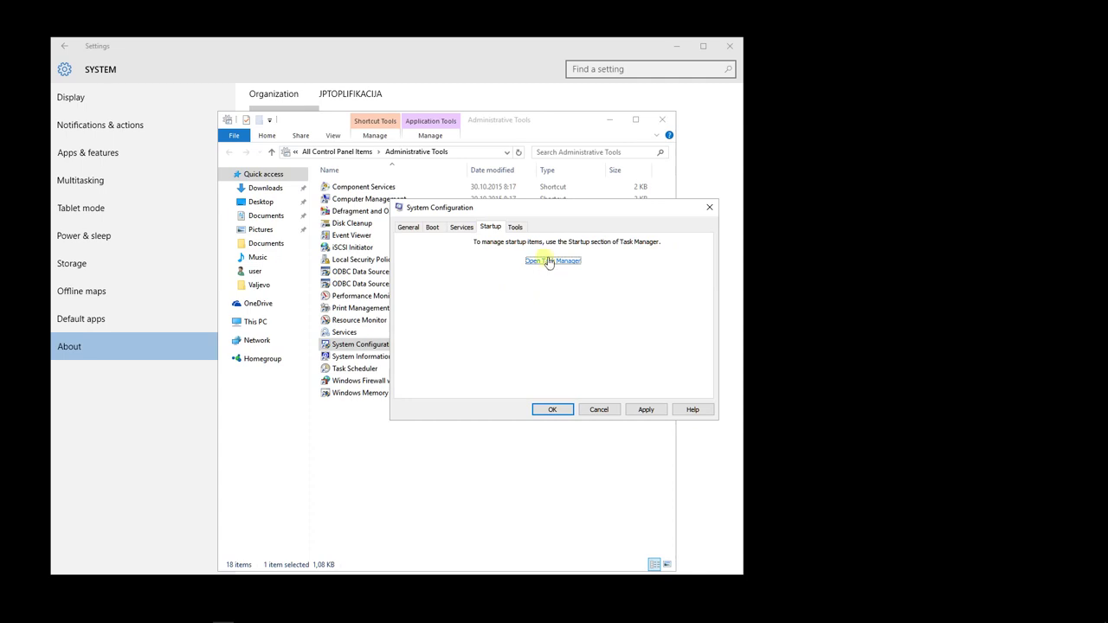
left_click(515, 227)
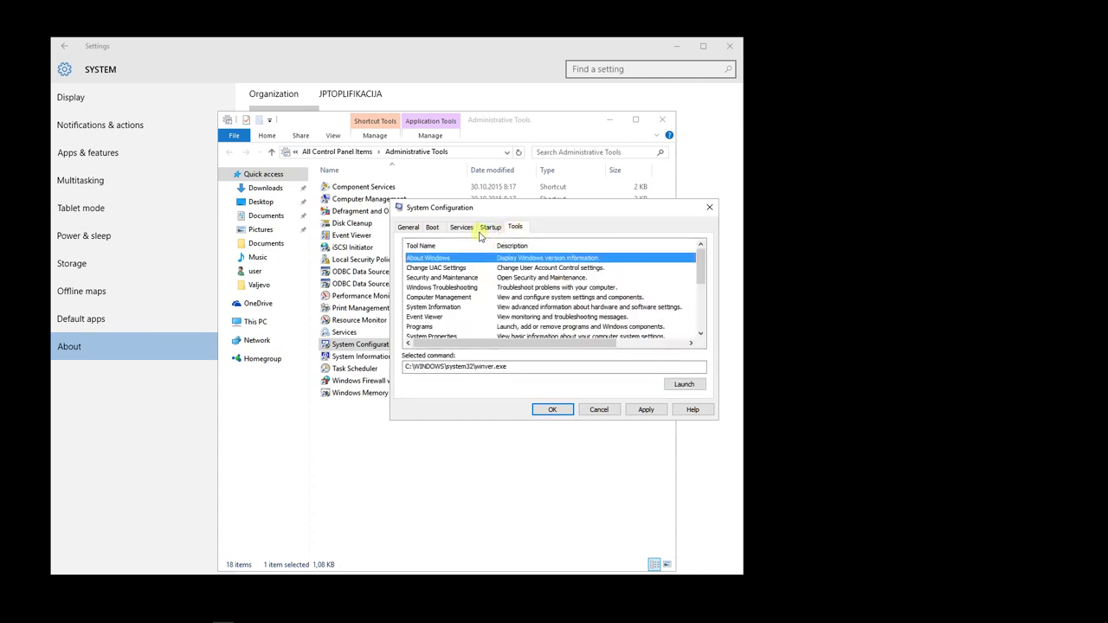
left_click(490, 227)
left_click(462, 227)
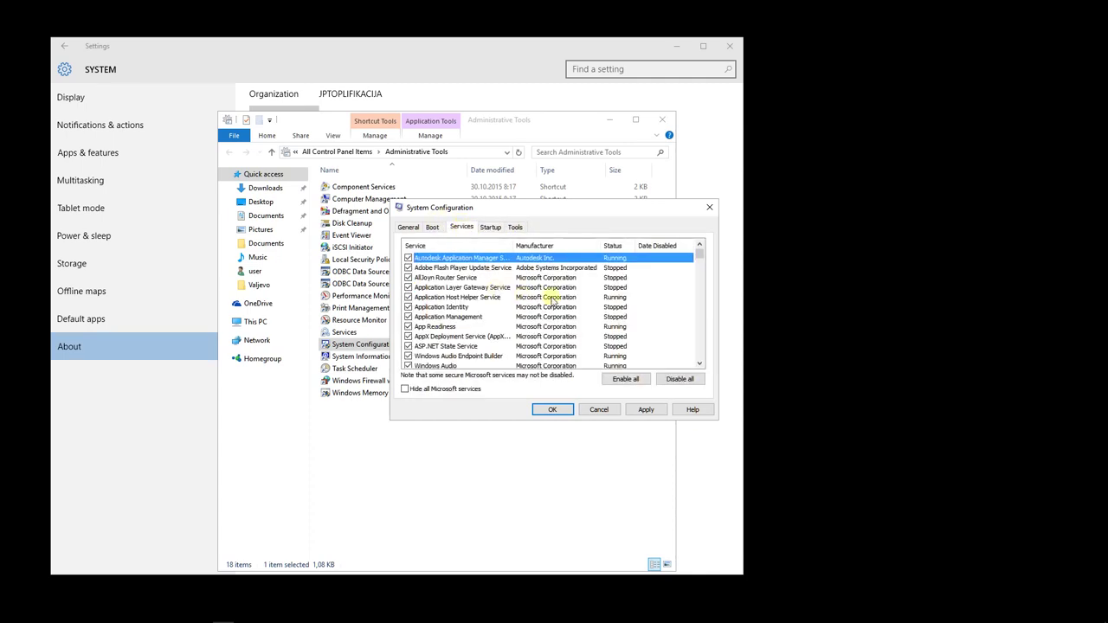
Examine which services are enabled throughout the System Configuration list, widening the service name column to read the full names.
left_click_drag(699, 258, 702, 376)
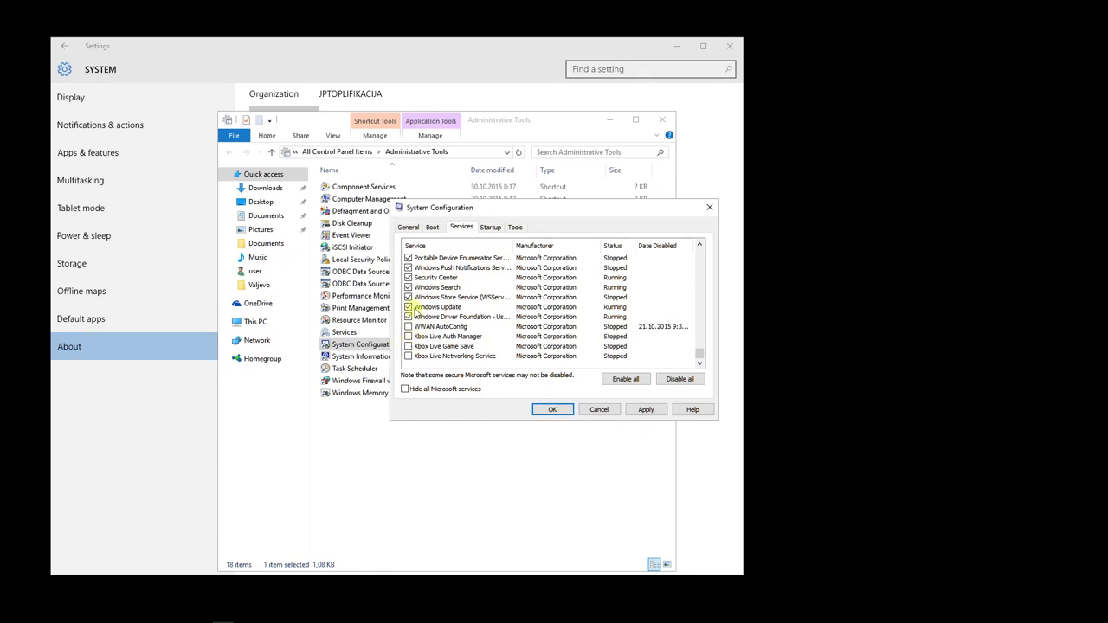
scroll(443, 317, "up", 1)
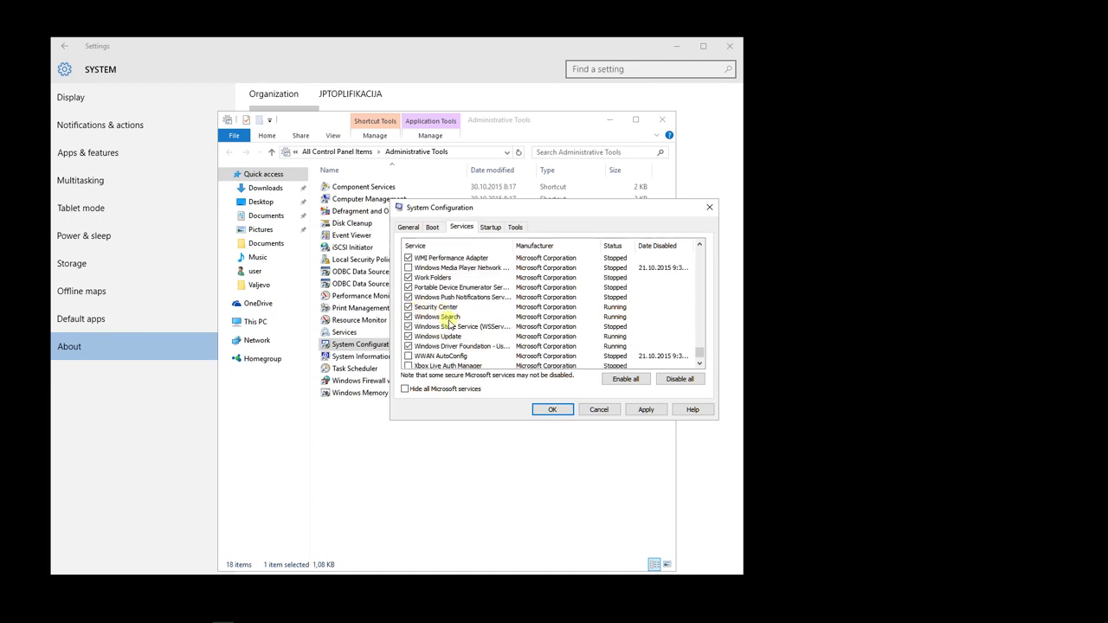
scroll(449, 323, "up", 7)
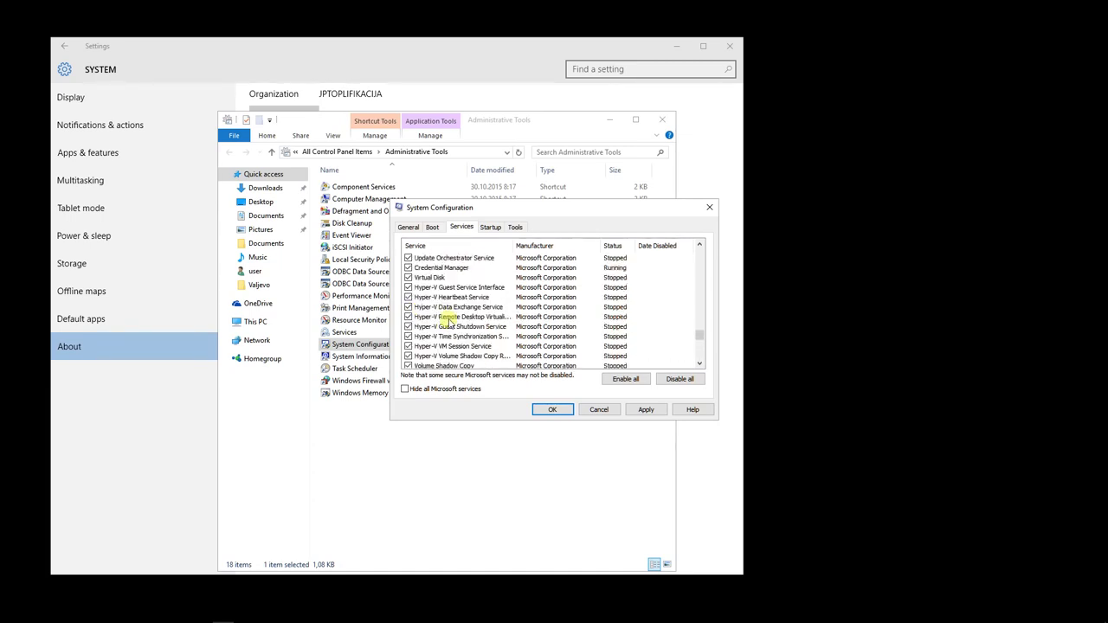
scroll(449, 321, "up", 8)
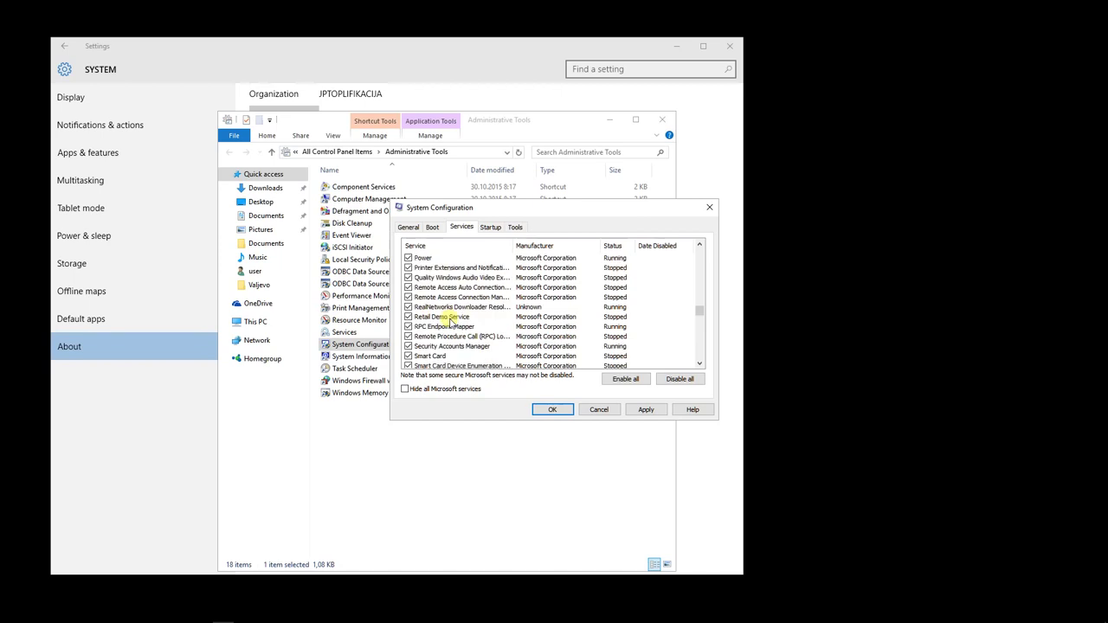
scroll(449, 320, "up", 10)
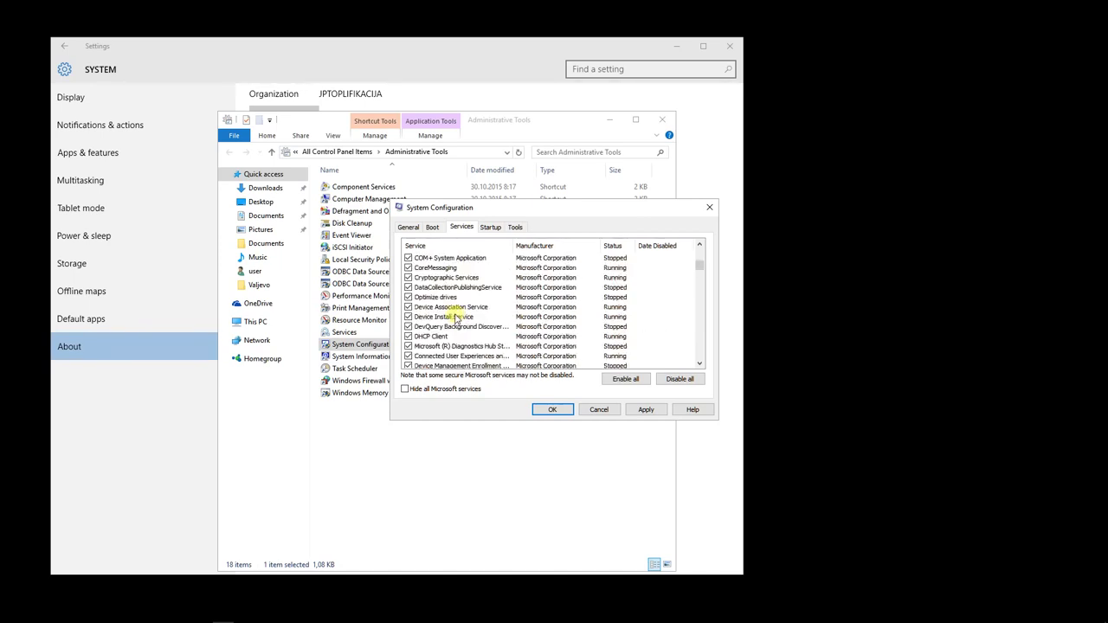
scroll(456, 318, "up", 3)
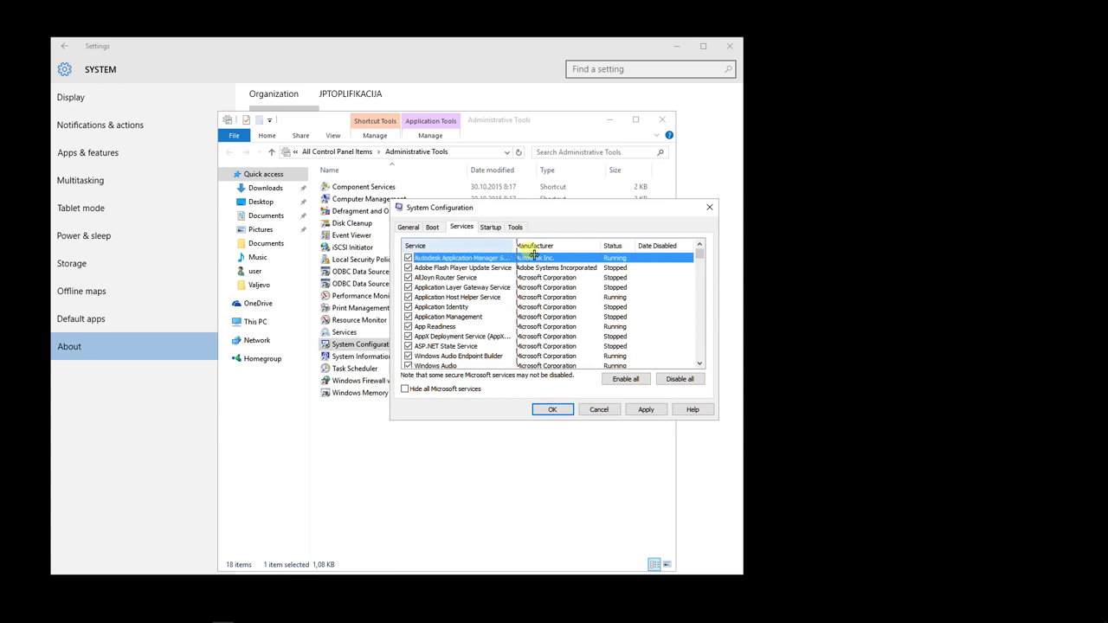
left_click_drag(514, 247, 568, 246)
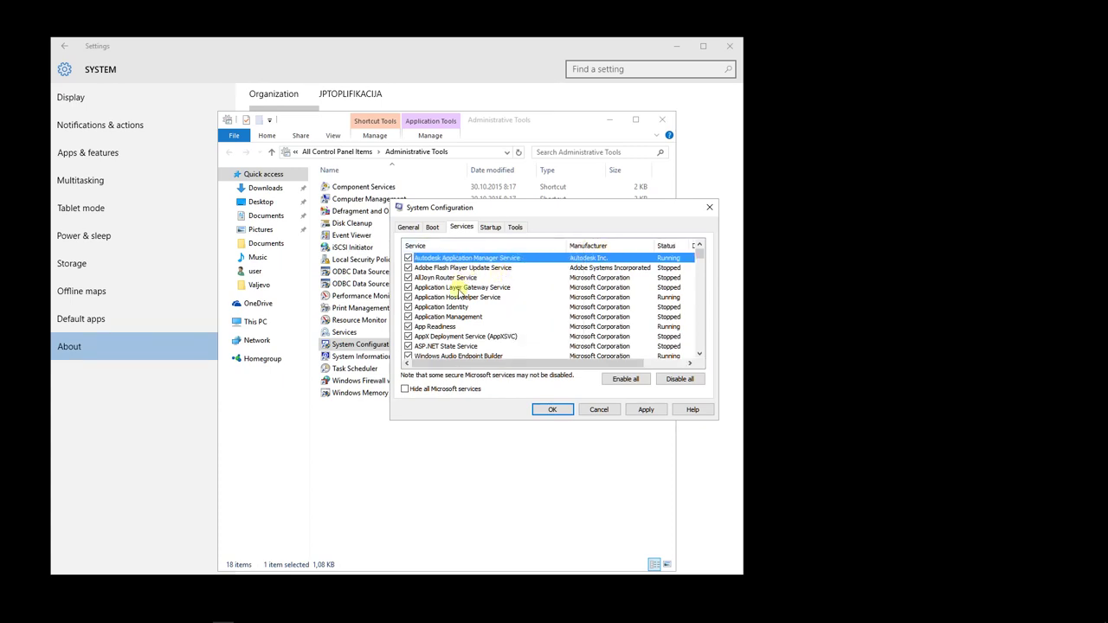
scroll(452, 319, "down", 2)
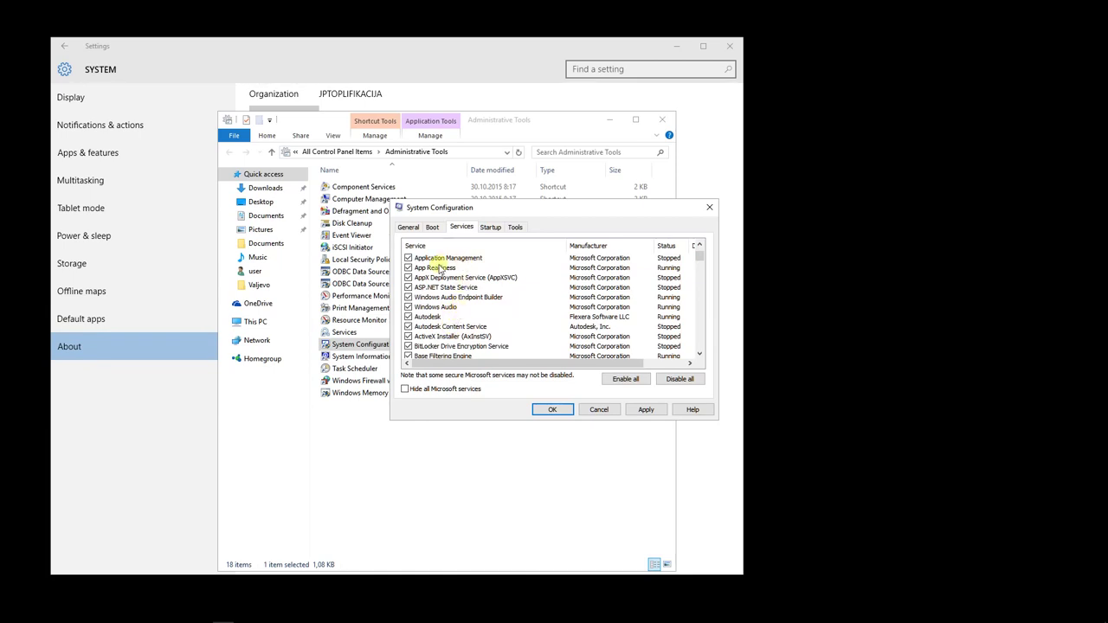
scroll(446, 329, "down", 4)
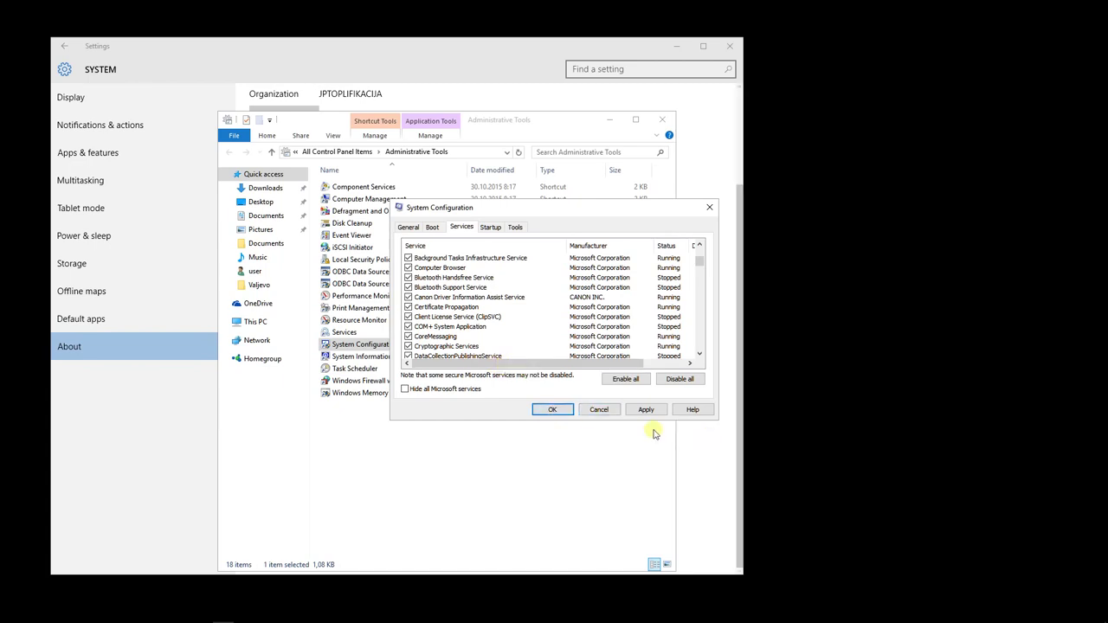
Apply the System Configuration changes permanently, suppress future restart reminders, and exit without restarting.
left_click(647, 411)
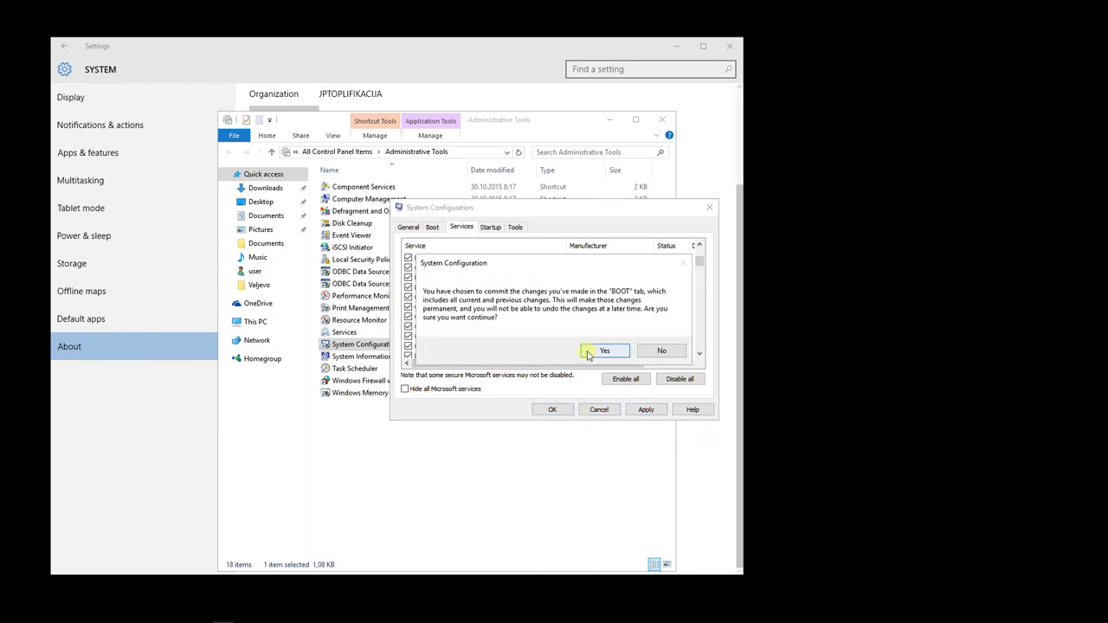
left_click(594, 349)
left_click(553, 409)
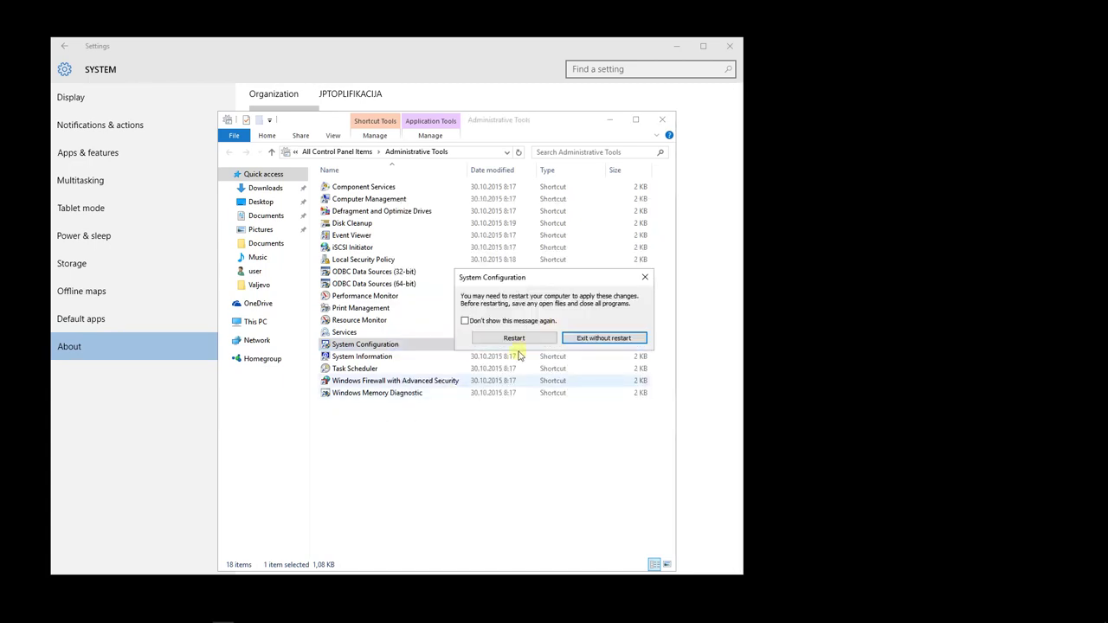
left_click(466, 321)
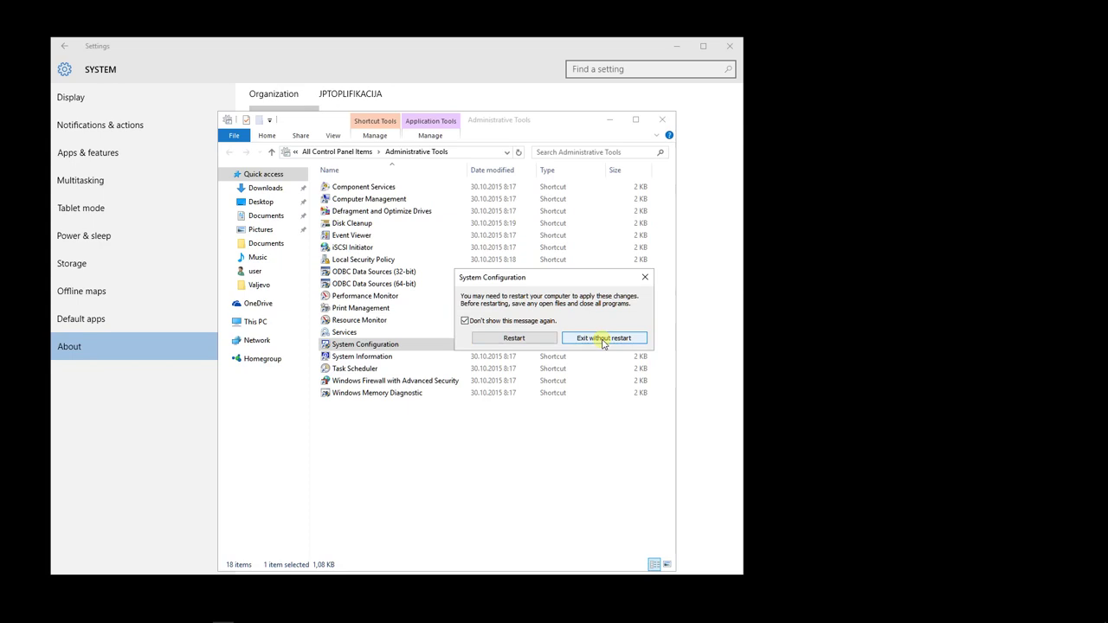
left_click(604, 339)
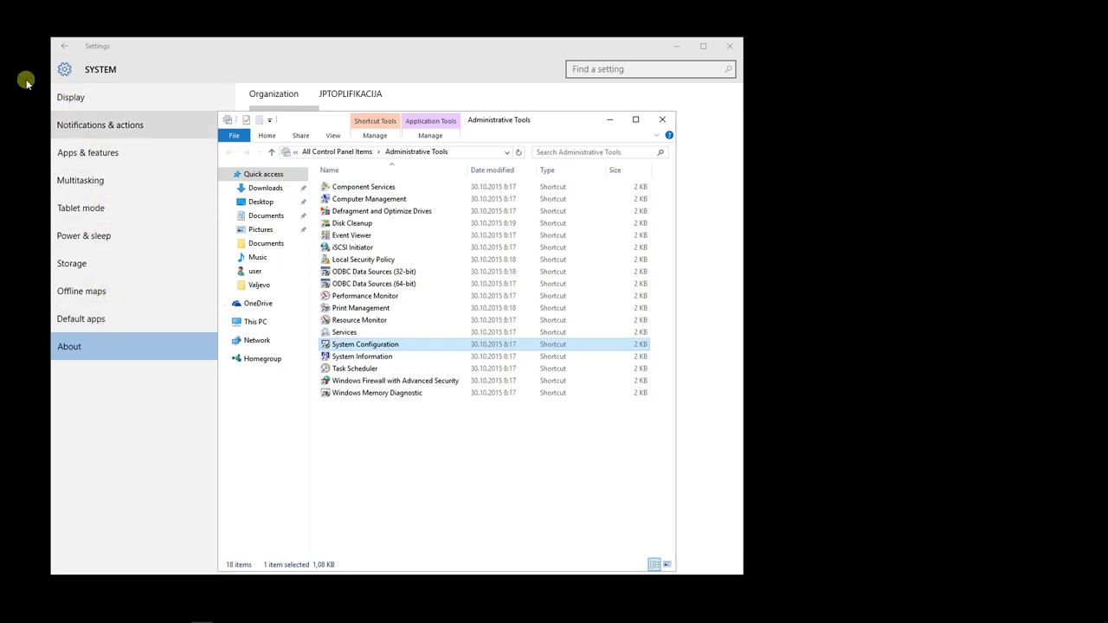
Open Device Manager from the related settings on the System About page in Settings.
left_click(67, 71)
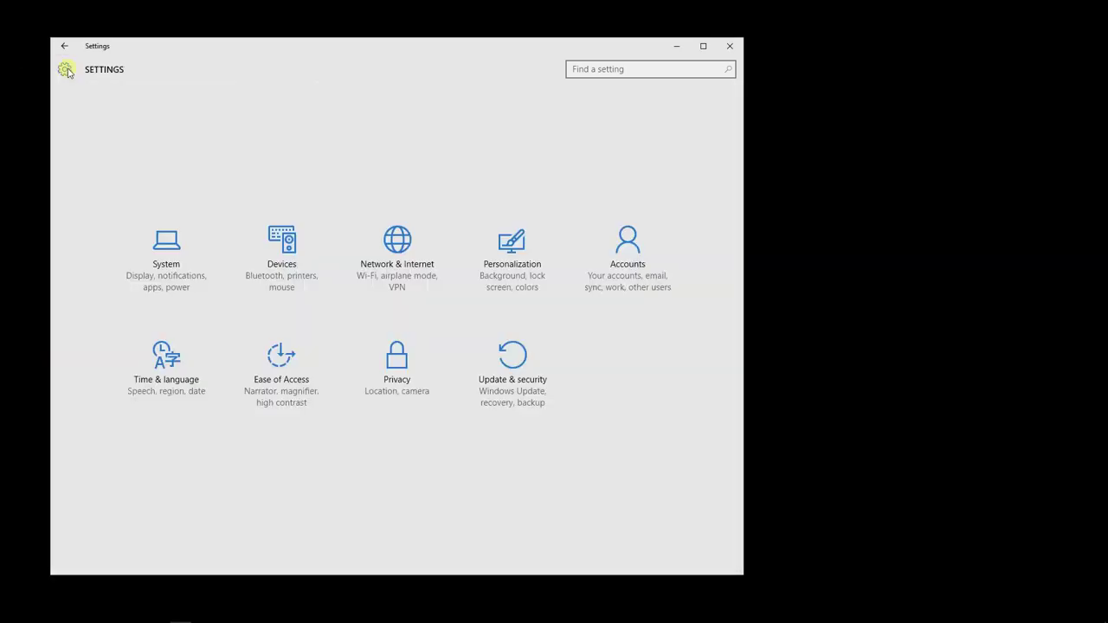
left_click(164, 258)
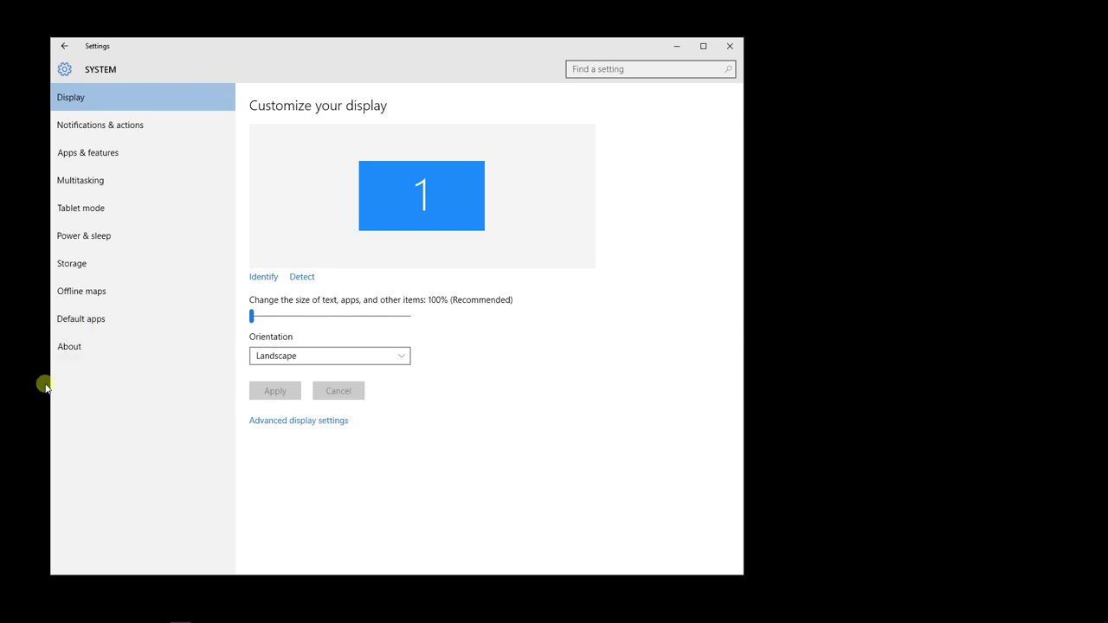
left_click(70, 347)
scroll(395, 421, "down", 3)
left_click(292, 540)
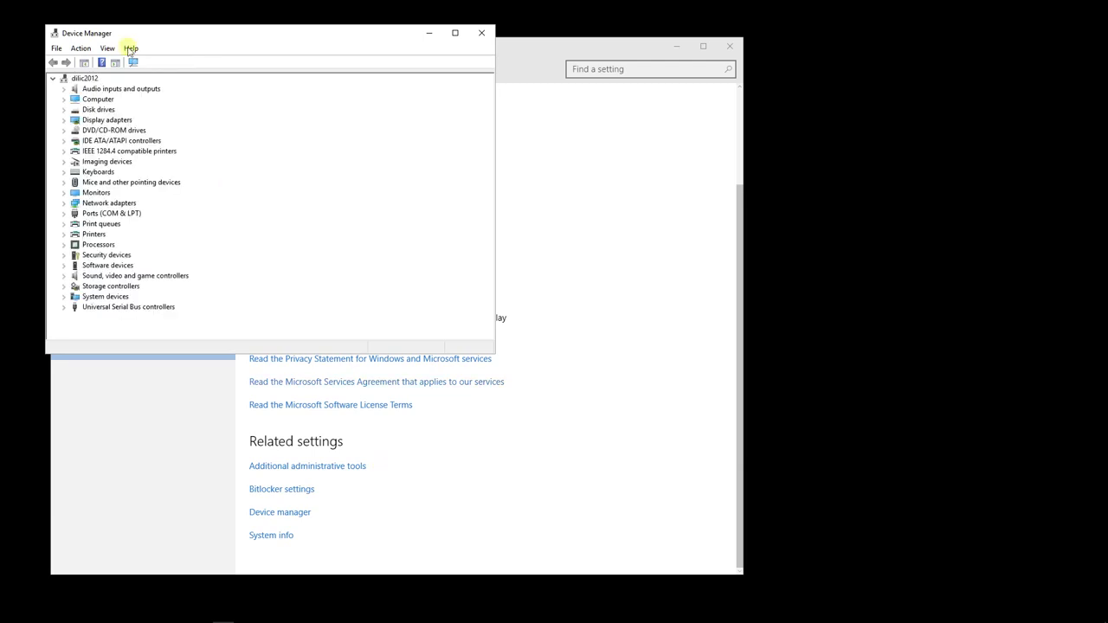
Uninstall the Communications Port (COM1) device from the Ports (COM & LPT) category and confirm its removal.
left_click(64, 213)
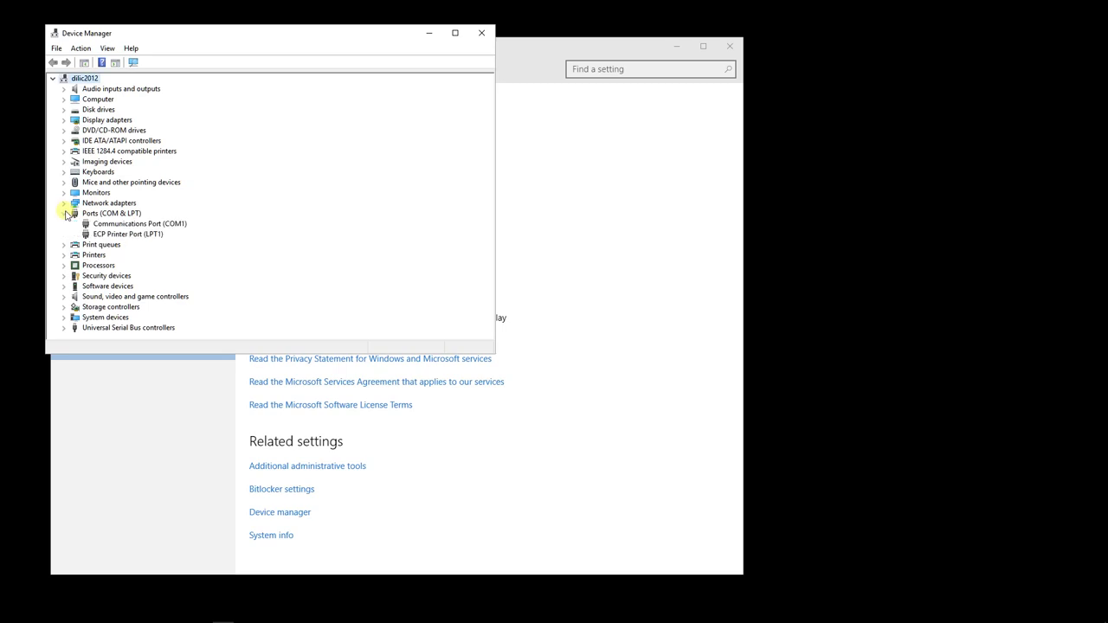
left_click(173, 224)
right_click(179, 223)
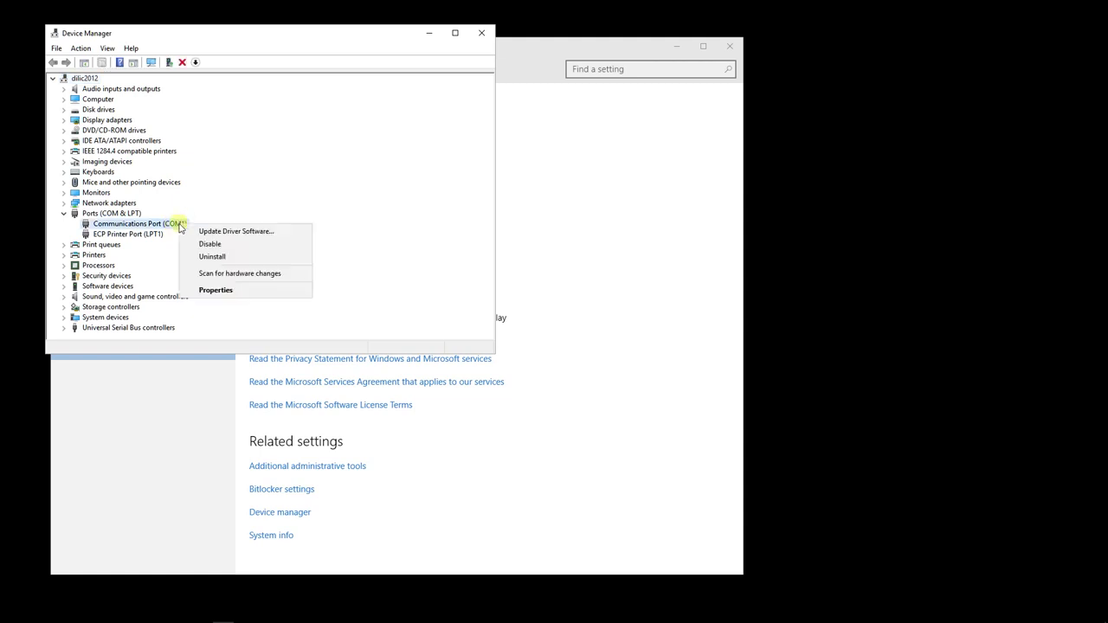
left_click(229, 258)
left_click(563, 363)
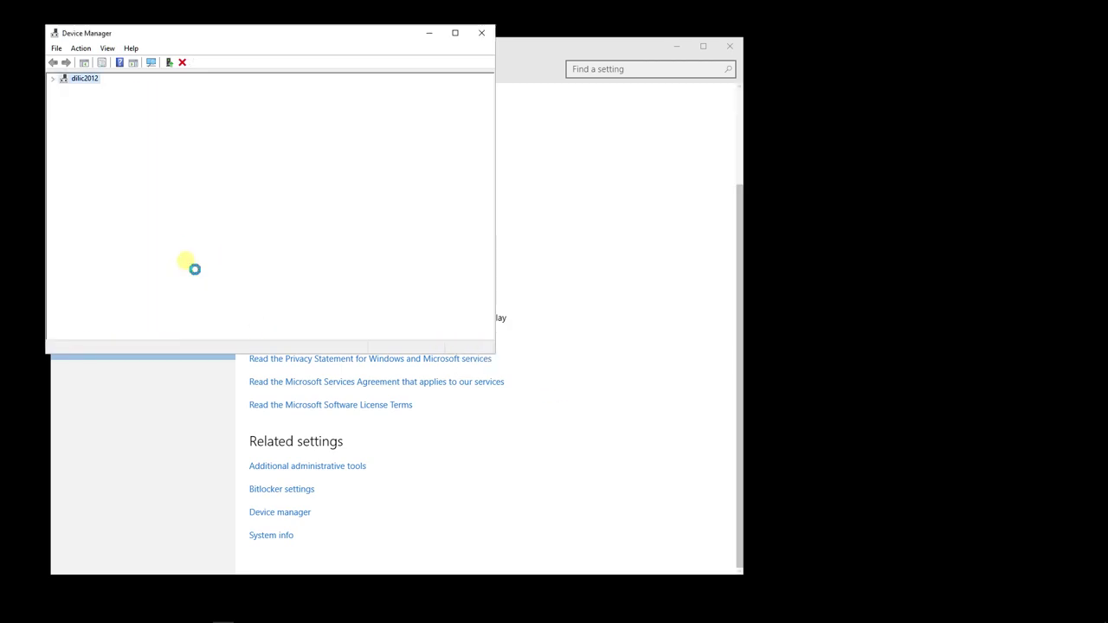
Uninstall the ECP Printer Port (LPT1) device and confirm its removal.
left_click(147, 226)
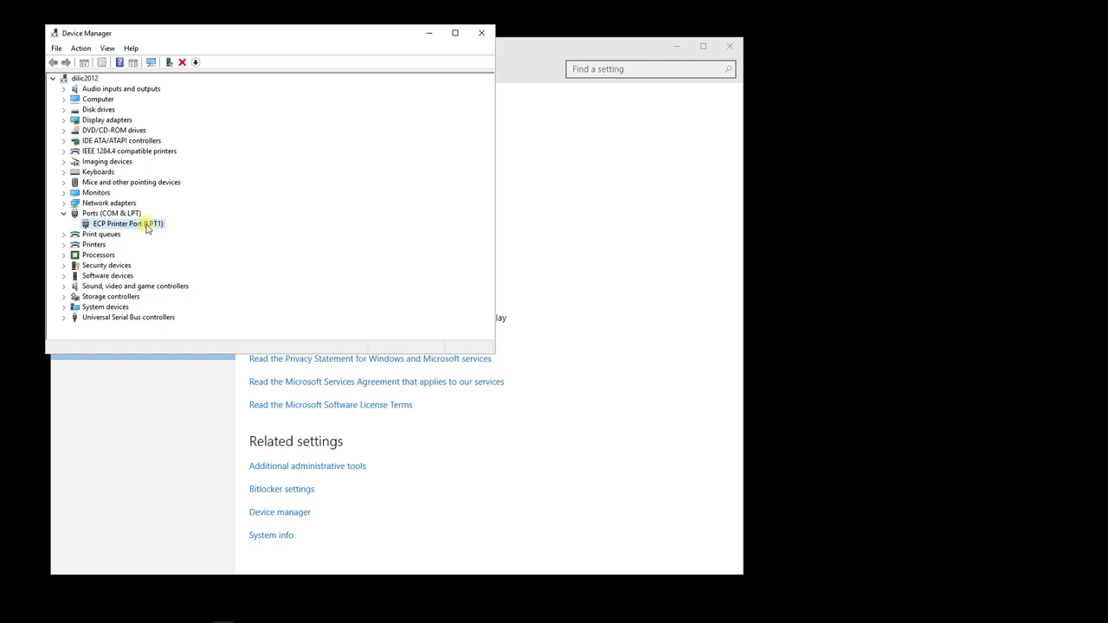
right_click(148, 228)
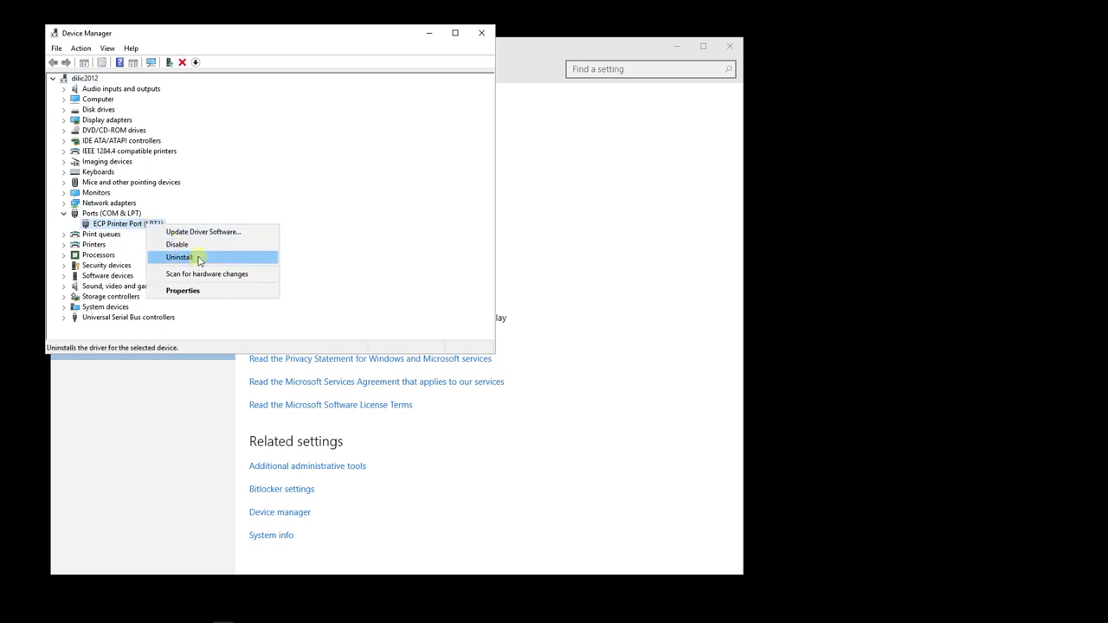
left_click(198, 258)
left_click(579, 364)
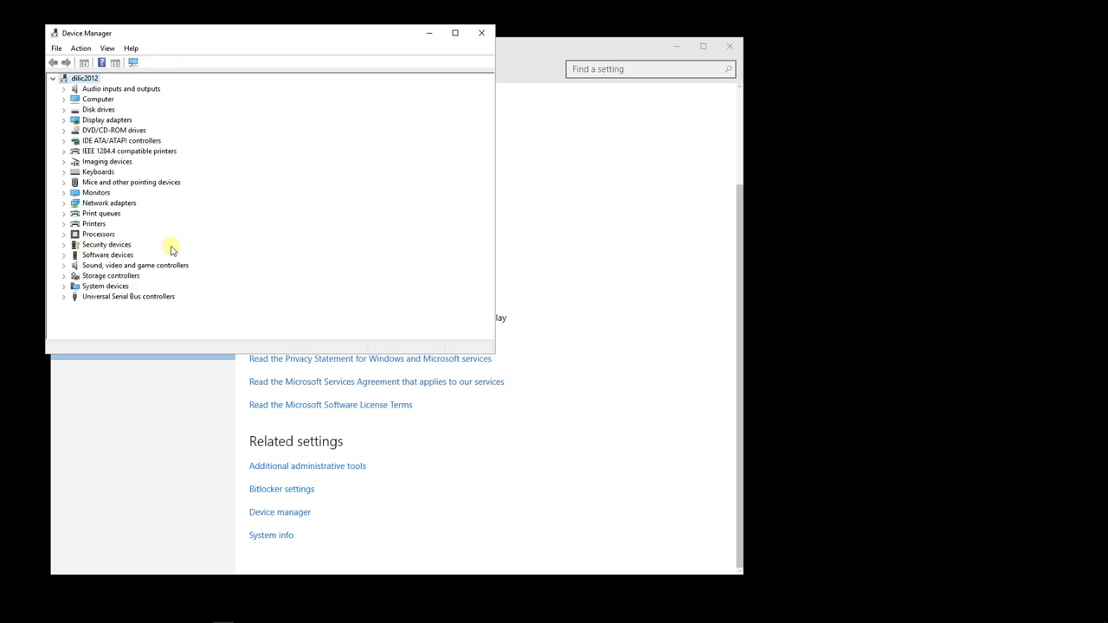
Close Device Manager and return to the System About page in Settings.
left_click(94, 225)
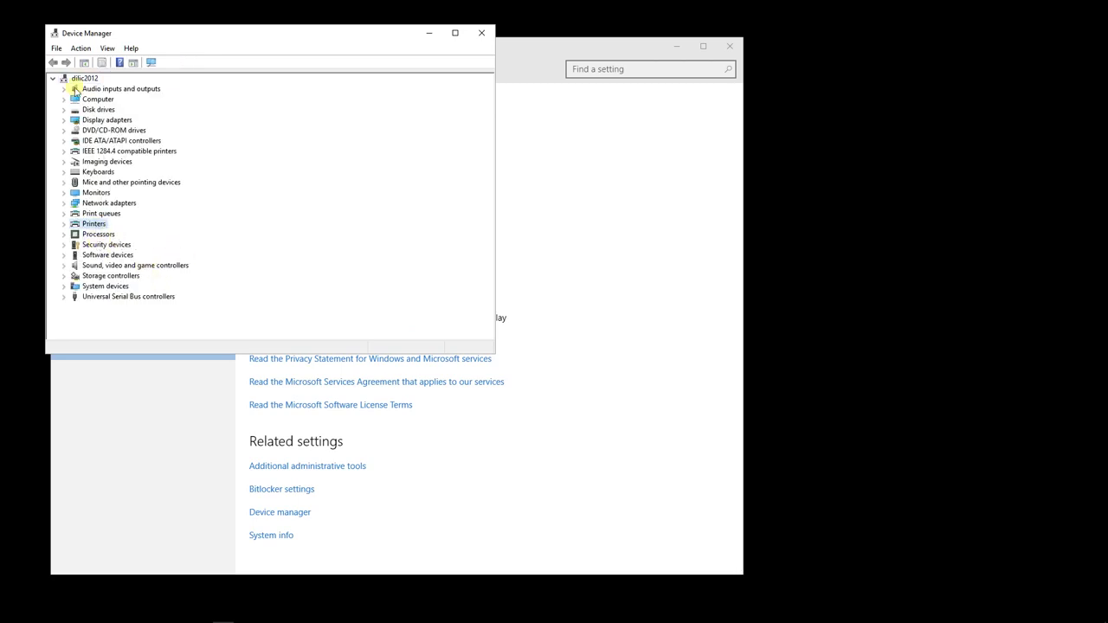
left_click(57, 49)
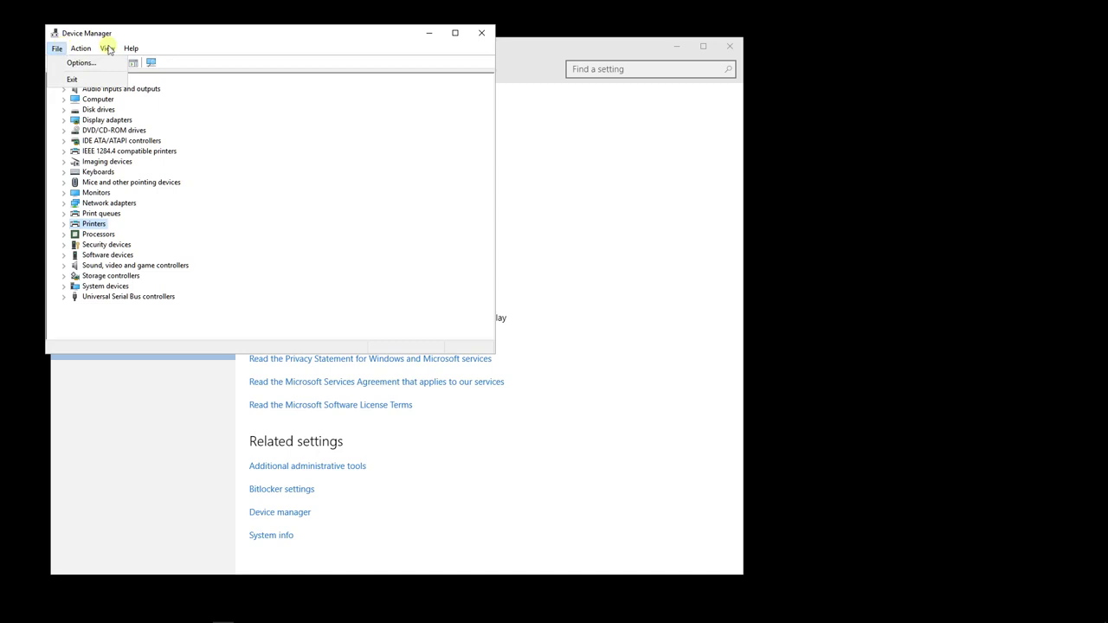
mouse_move(131, 49)
left_click(480, 33)
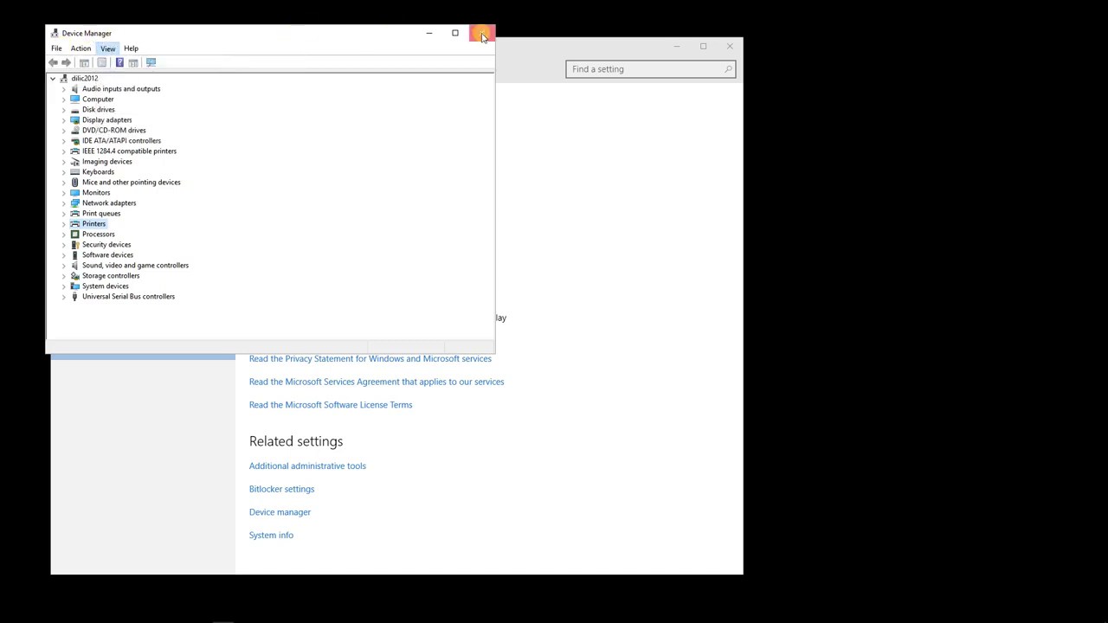
left_click(480, 33)
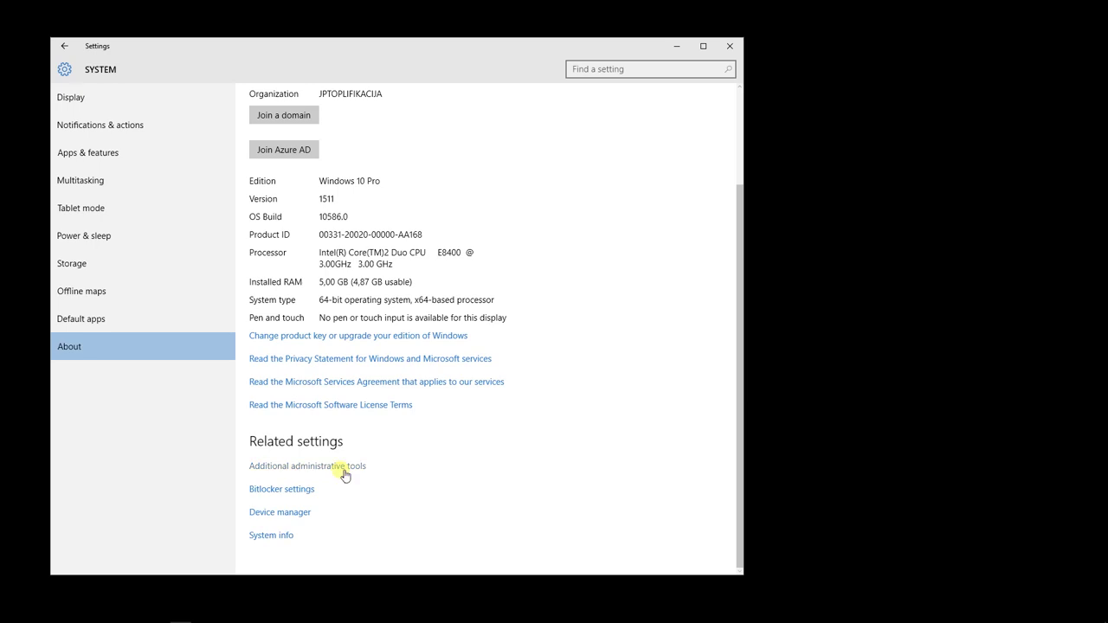
Search Settings for power, open Power Options, and choose the High performance power plan.
left_click(593, 70)
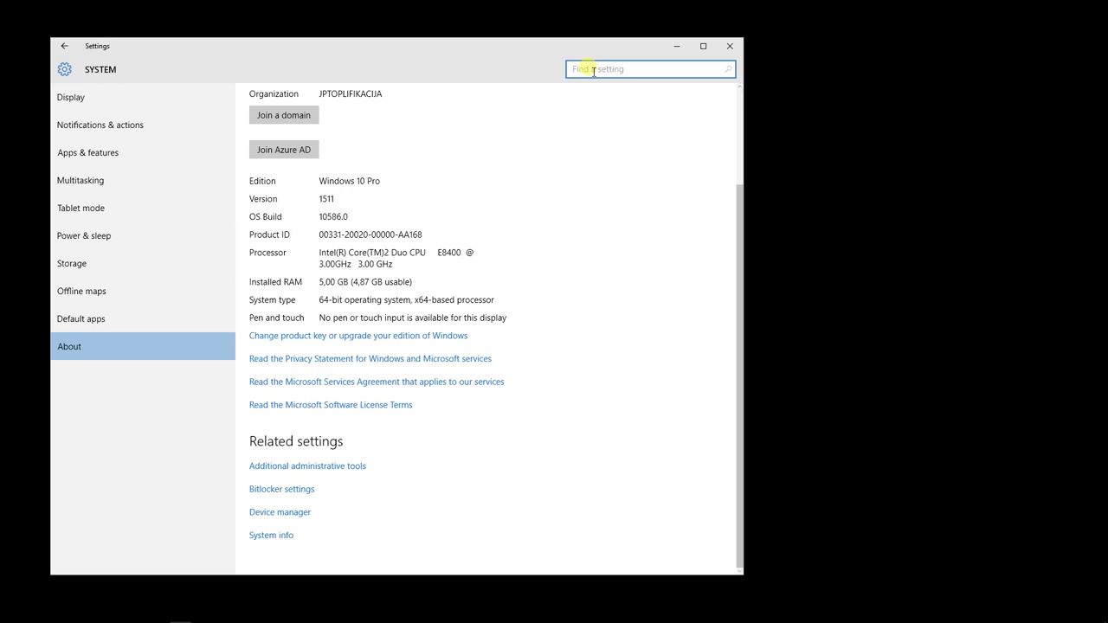
type("power")
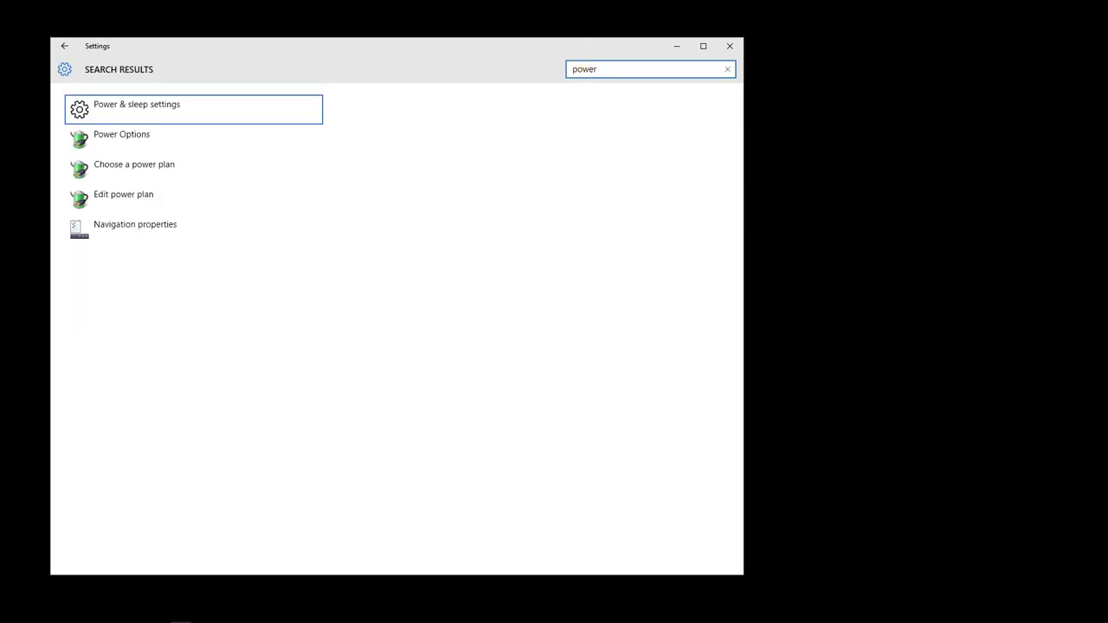
left_click(143, 136)
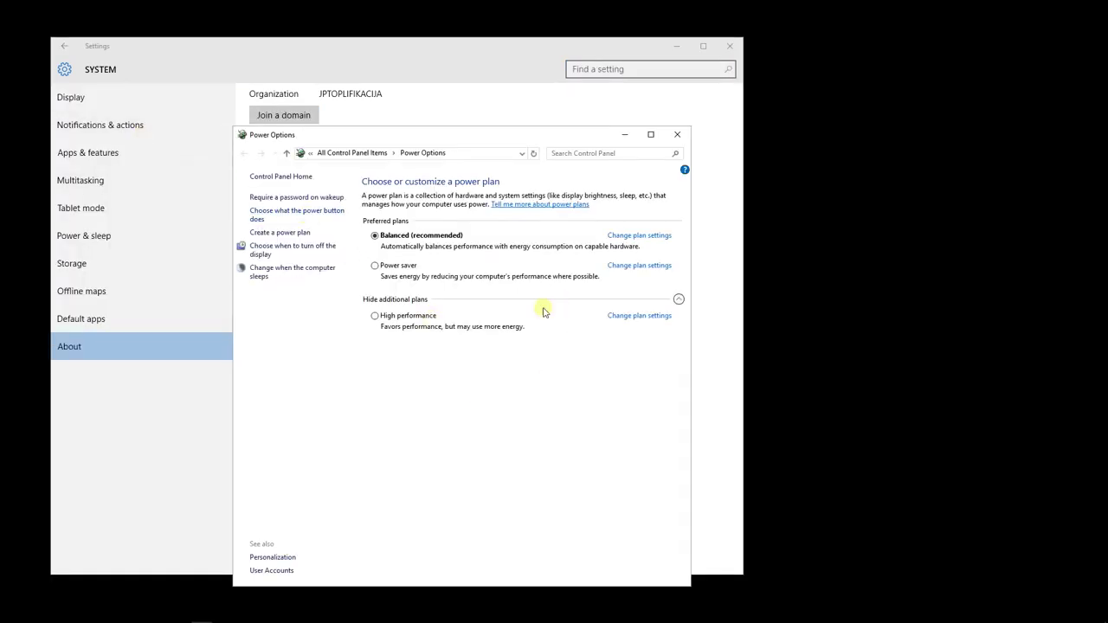
left_click(375, 316)
Set the visual effects to Adjust for best performance in the advanced system settings from Control Panel, and apply the change.
left_click(281, 177)
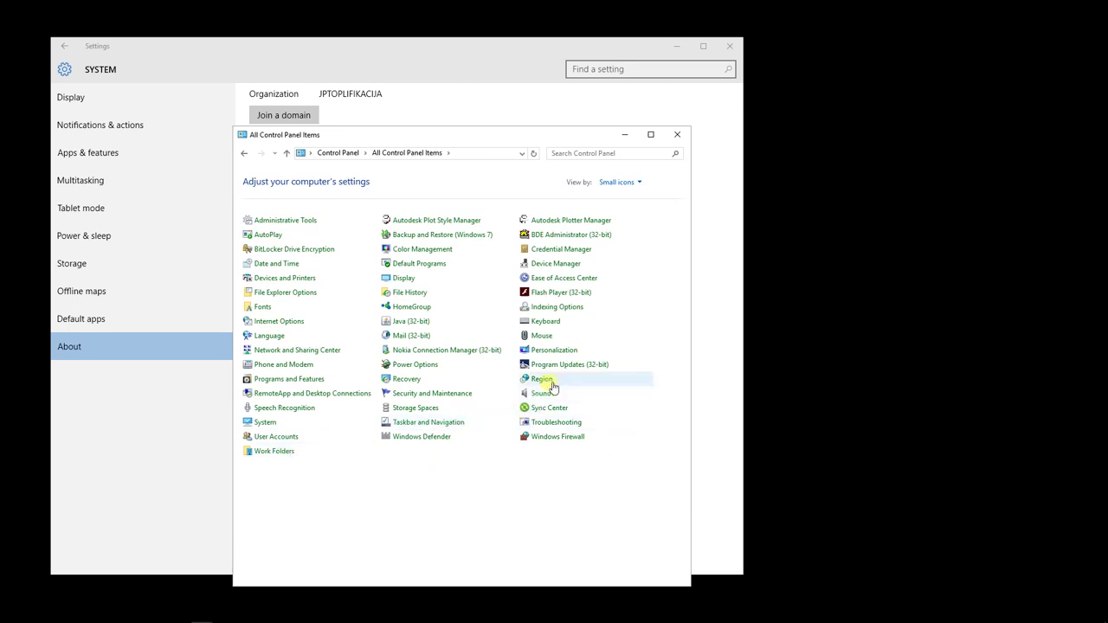
left_click(264, 422)
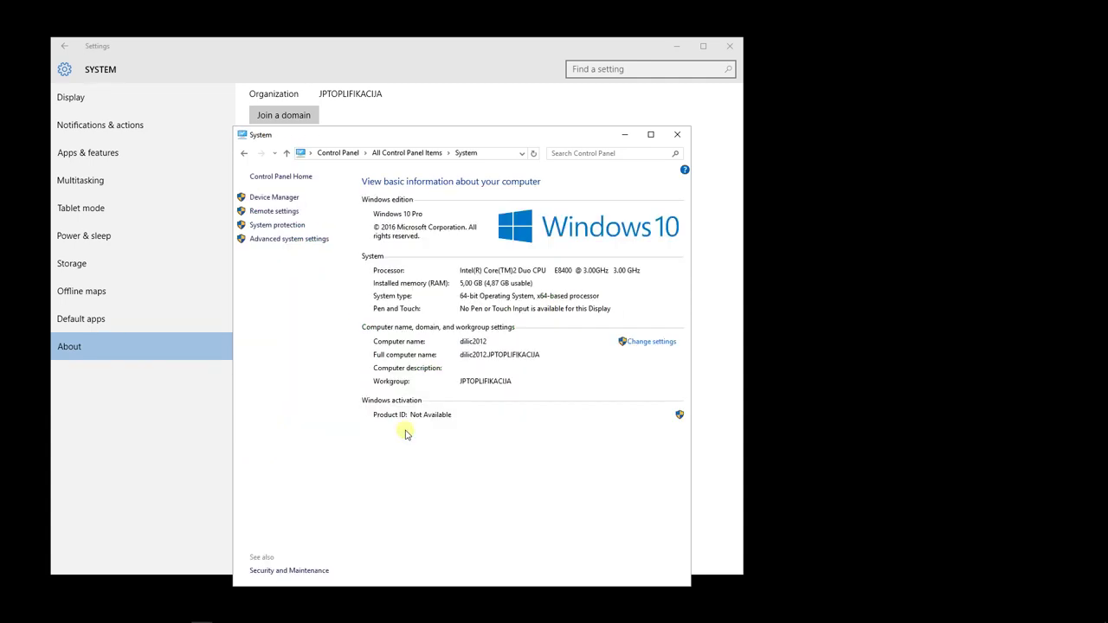
left_click(324, 247)
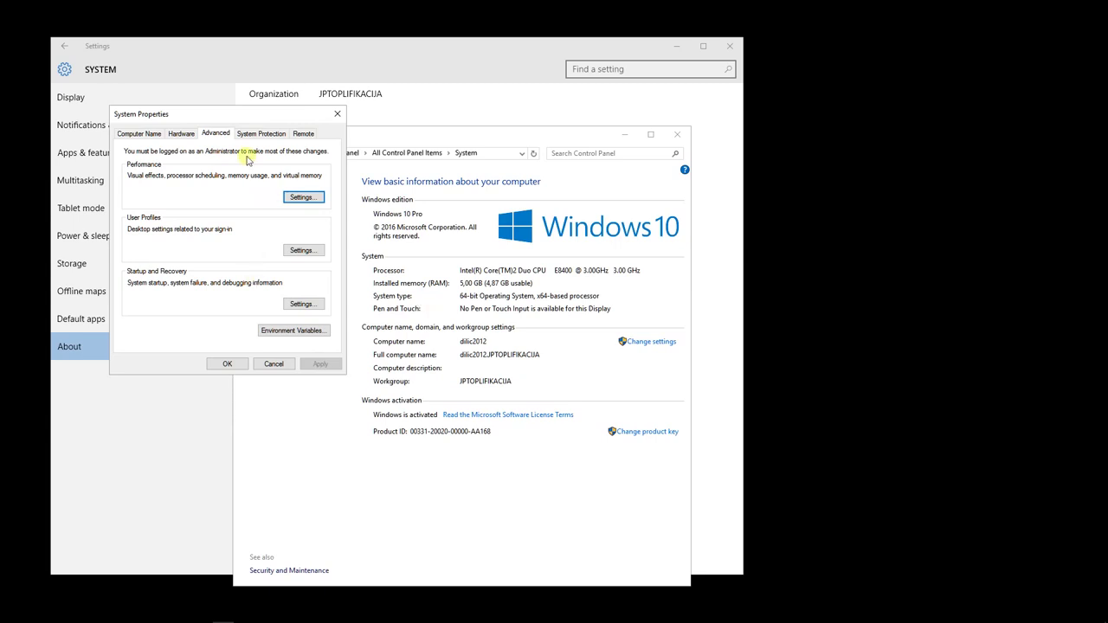
left_click(302, 201)
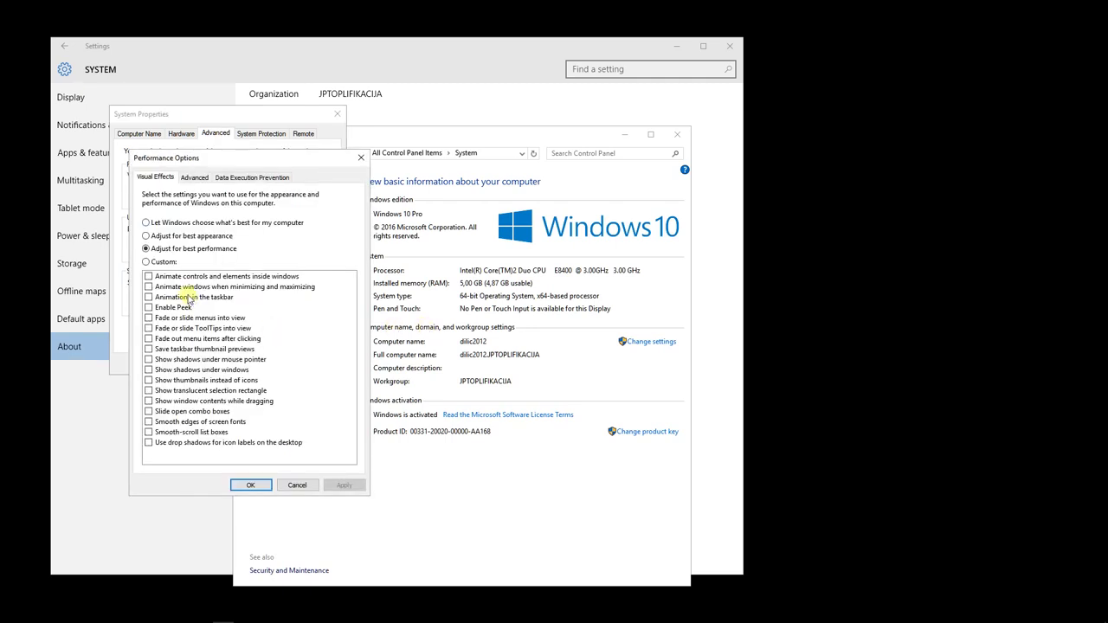
left_click(146, 237)
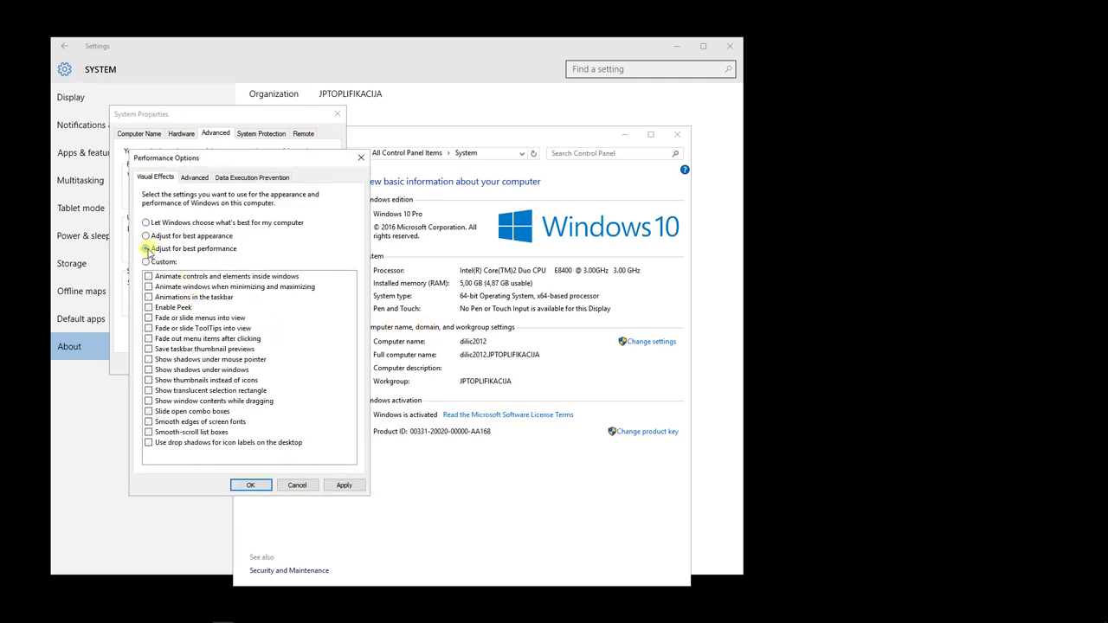
left_click(350, 487)
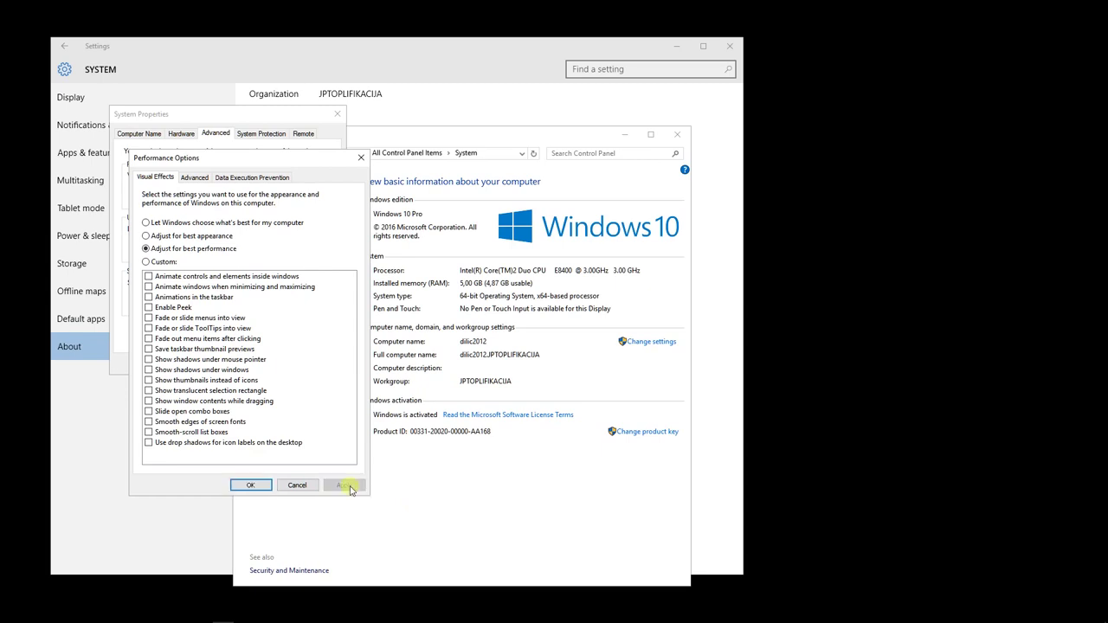
left_click(248, 486)
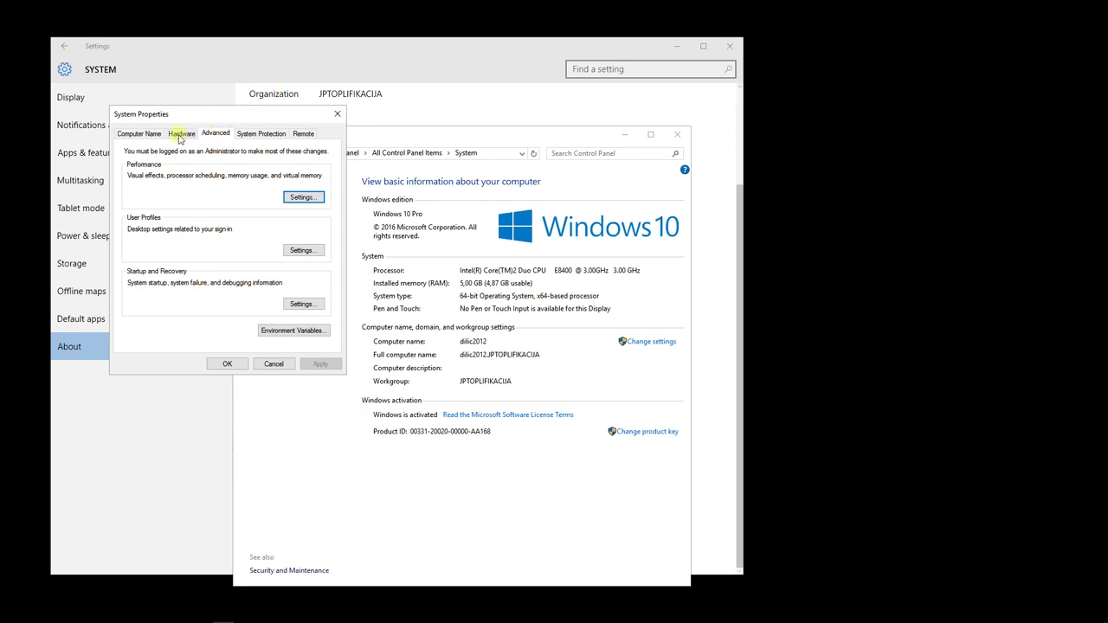
left_click(227, 363)
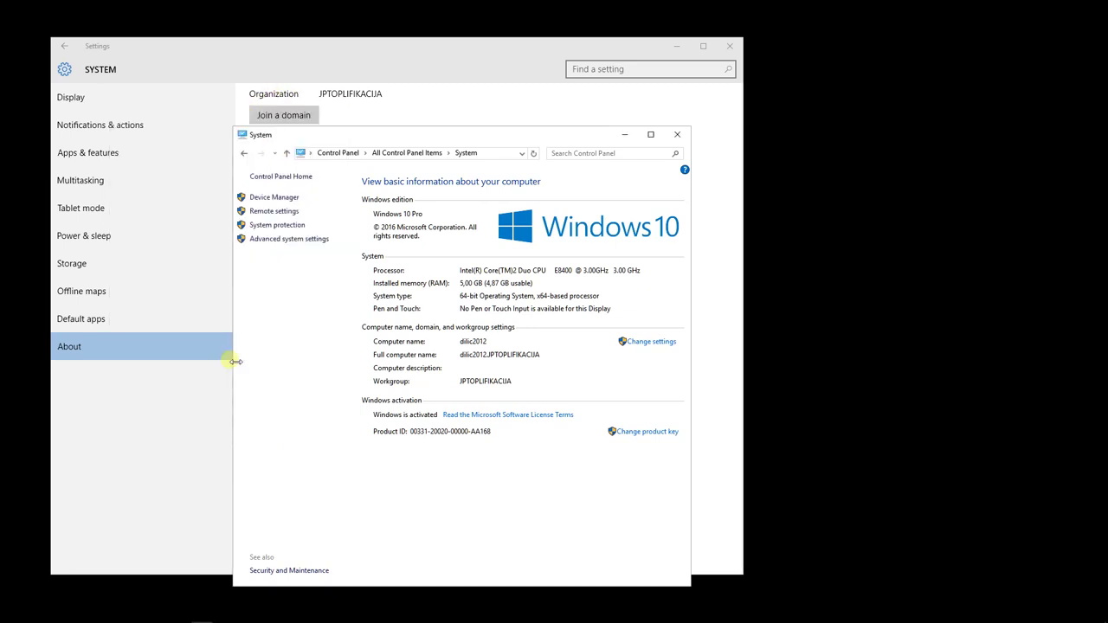
Disallow Remote Assistance connections to this computer in the remote settings and apply the change.
left_click(292, 212)
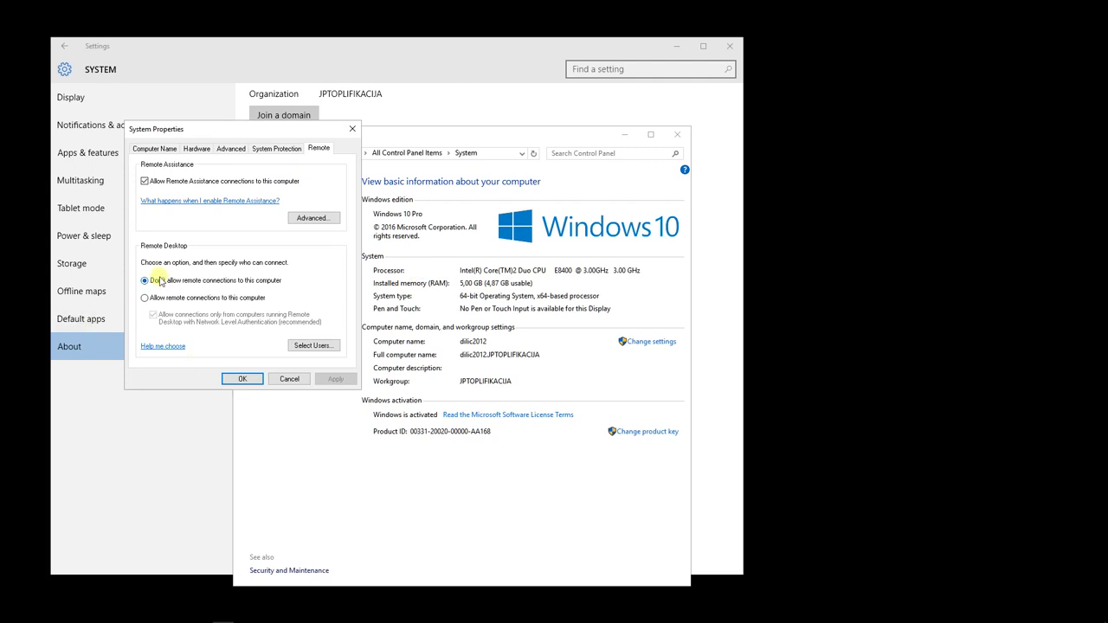
left_click(146, 182)
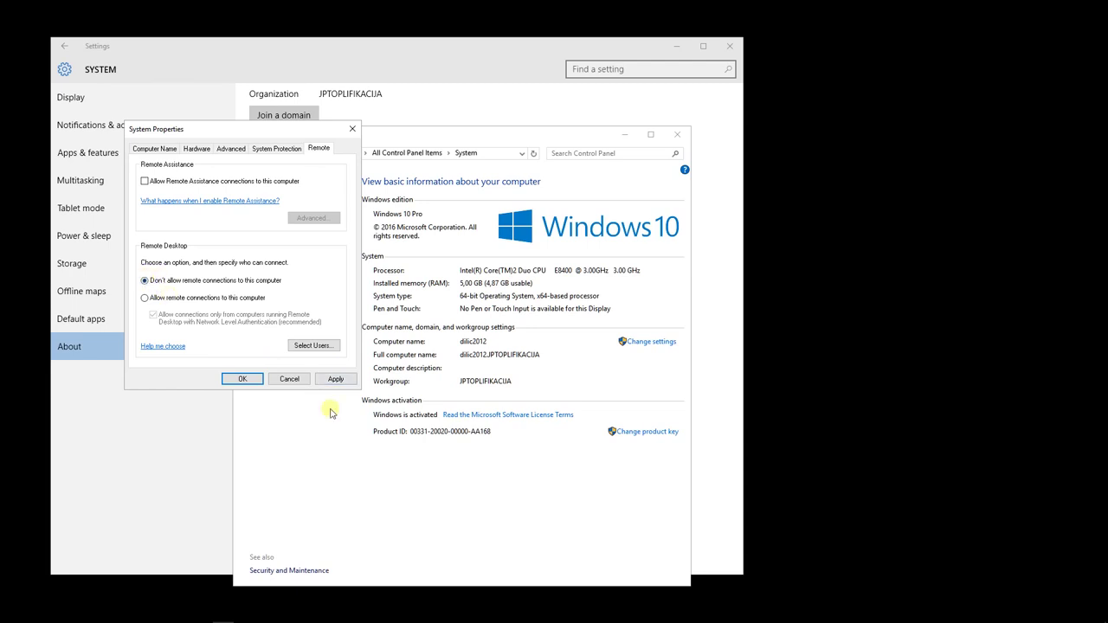
left_click(336, 380)
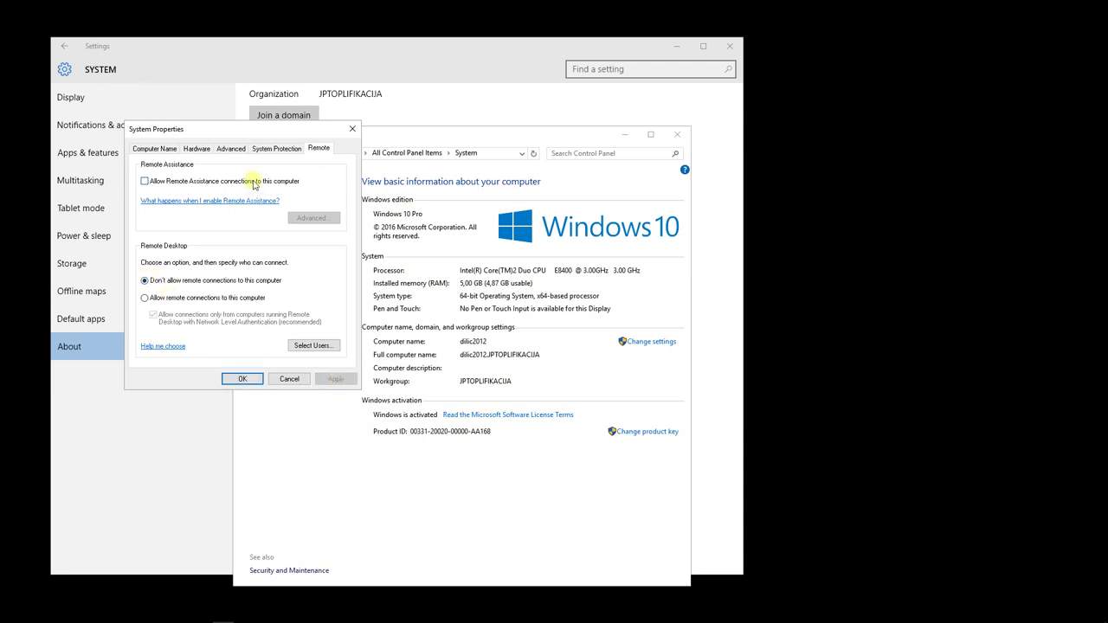
left_click(278, 149)
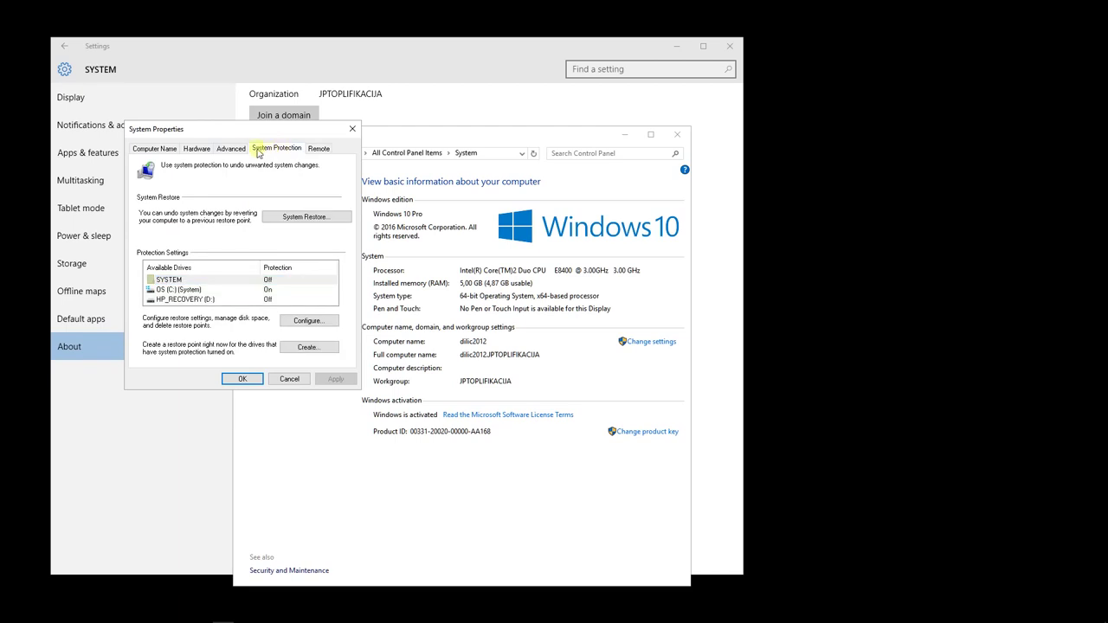
left_click(235, 149)
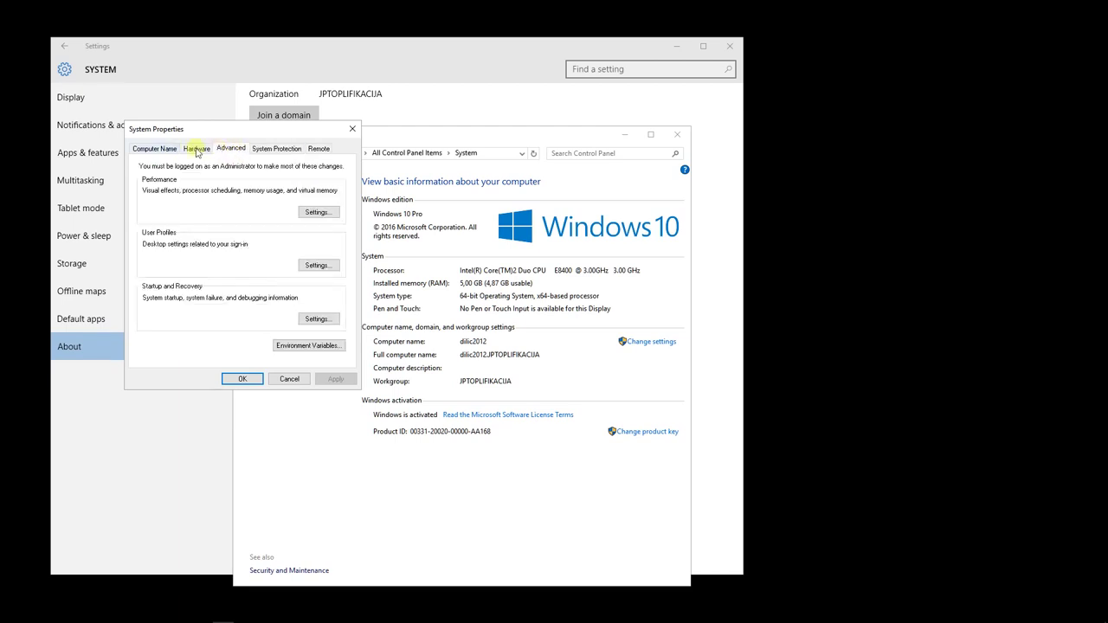
left_click(197, 150)
left_click(165, 150)
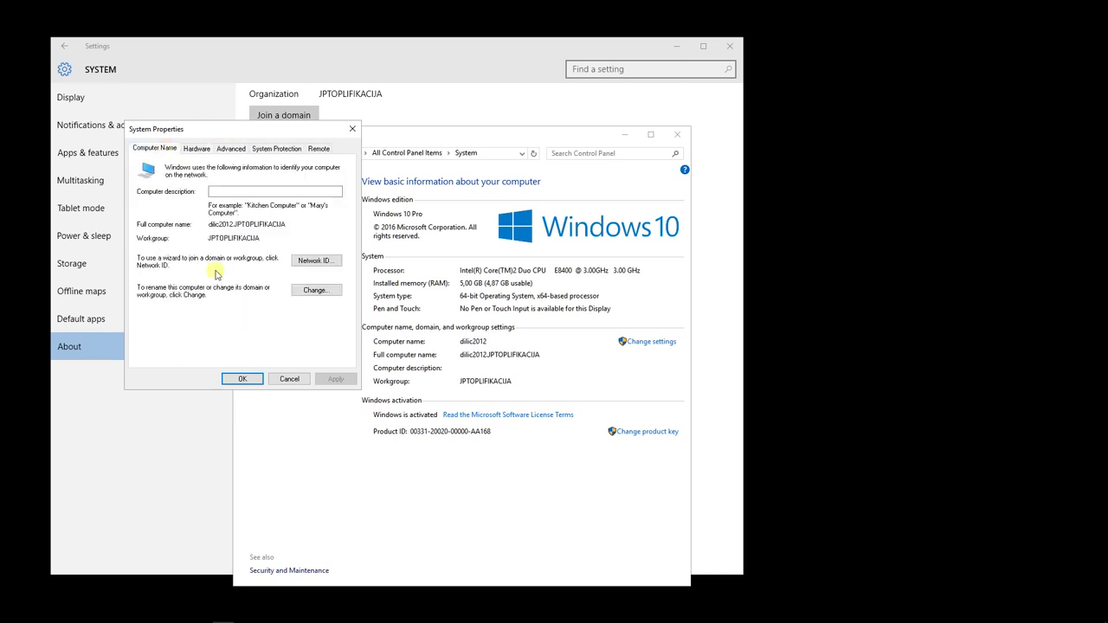
Accept System Properties and close the System and Settings windows.
left_click(240, 379)
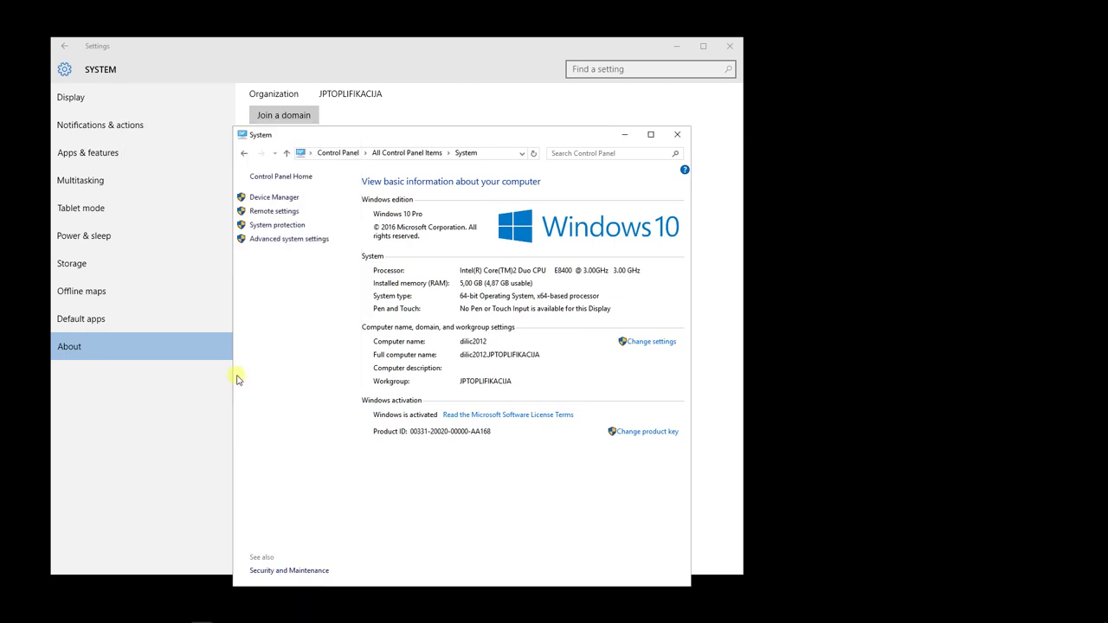
left_click(677, 136)
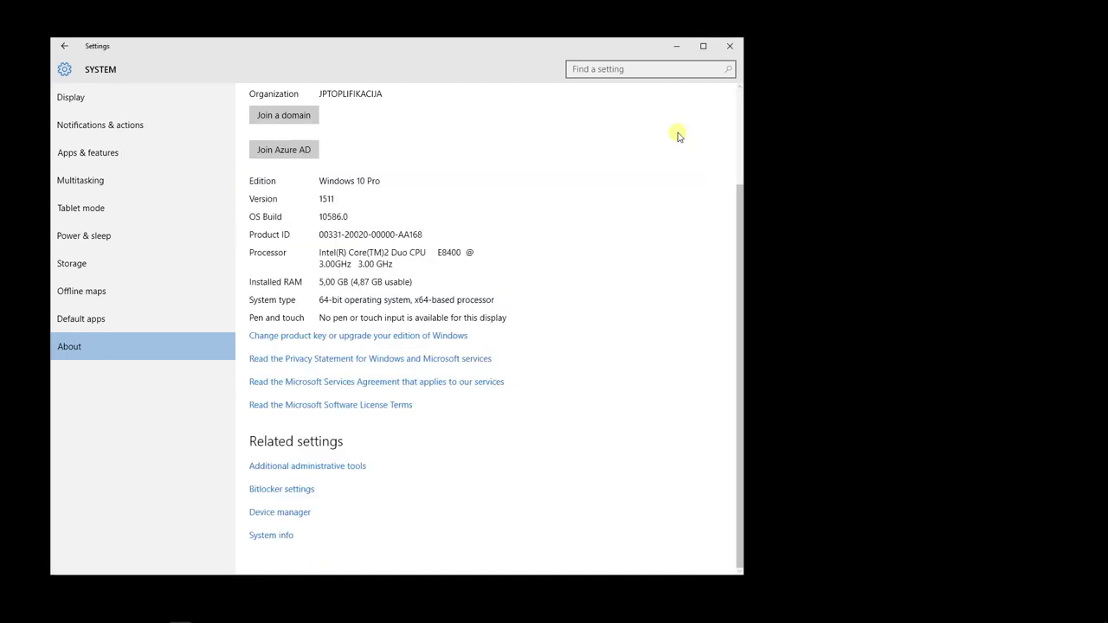
left_click(730, 47)
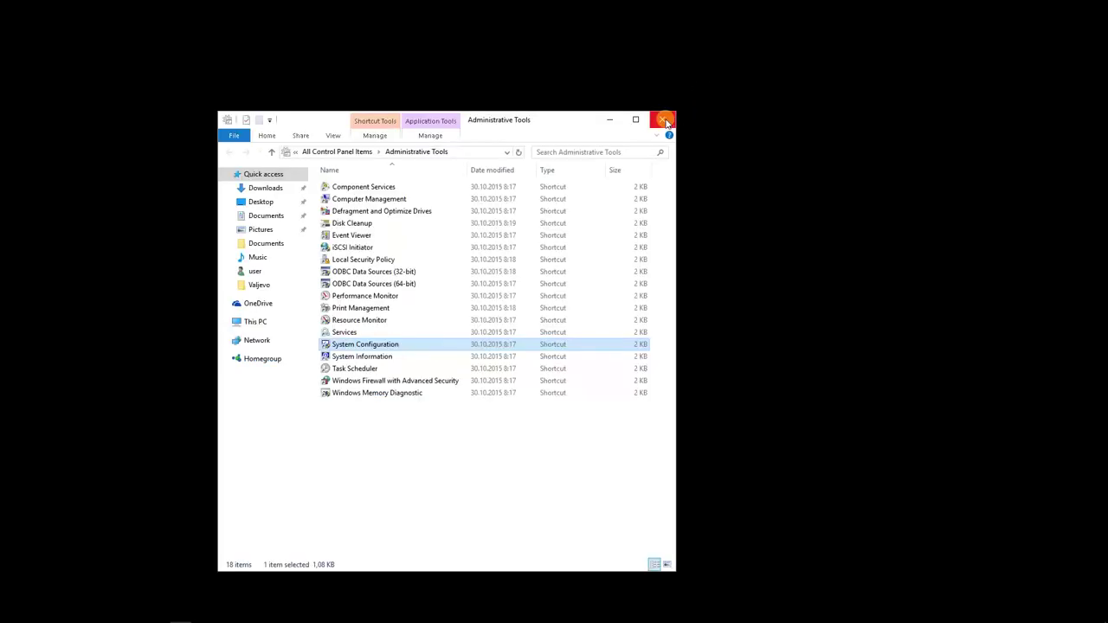